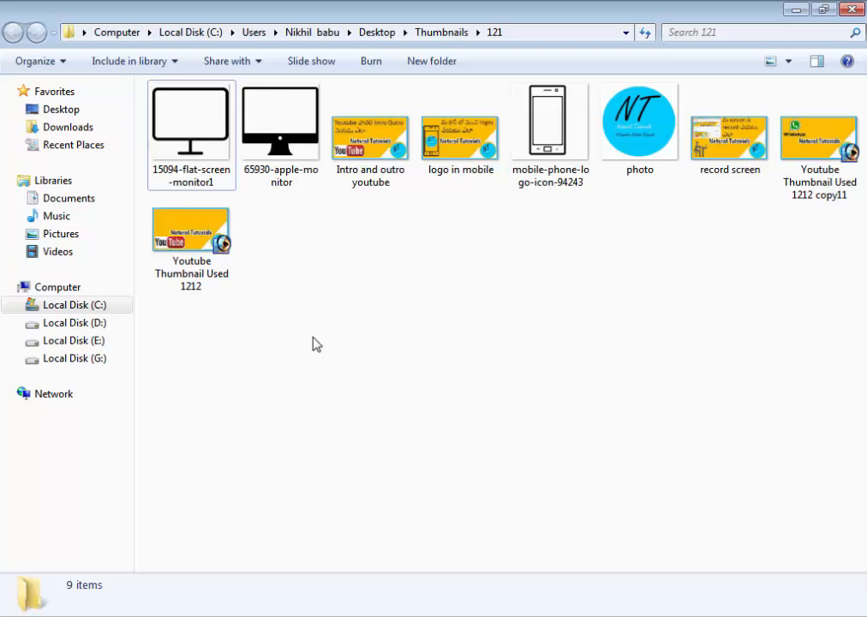
right_click(404, 228)
click(443, 299)
right_click(422, 287)
click(485, 357)
Open the Youtube Thumbnail Used 1212 copy11 file in Adobe Photoshop, dismiss the missing-fonts warning and maximize the document
drag(818, 141, 336, 599)
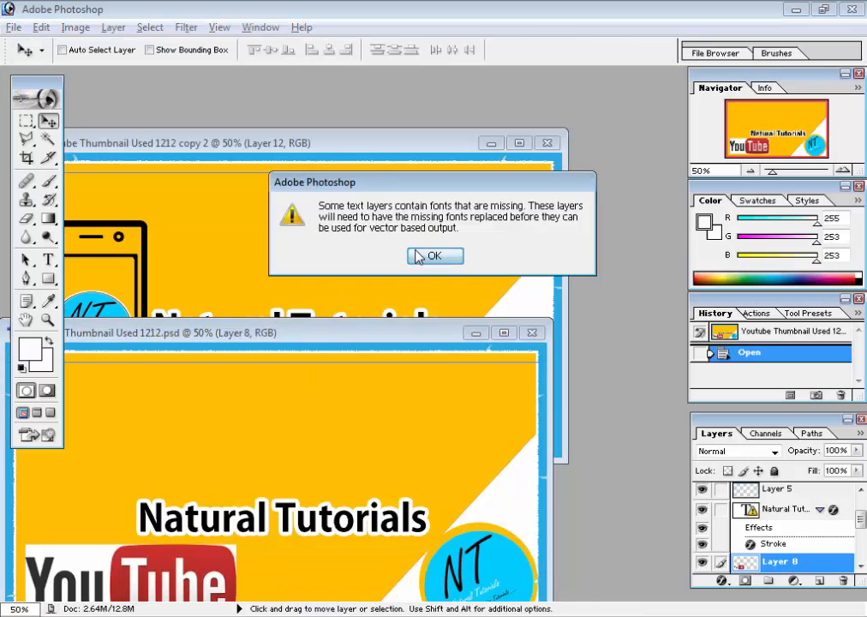
click(433, 254)
double_click(396, 157)
Select the WhatsApp logo's layer, Layer 9, and delete it from the thumbnail
right_click(269, 240)
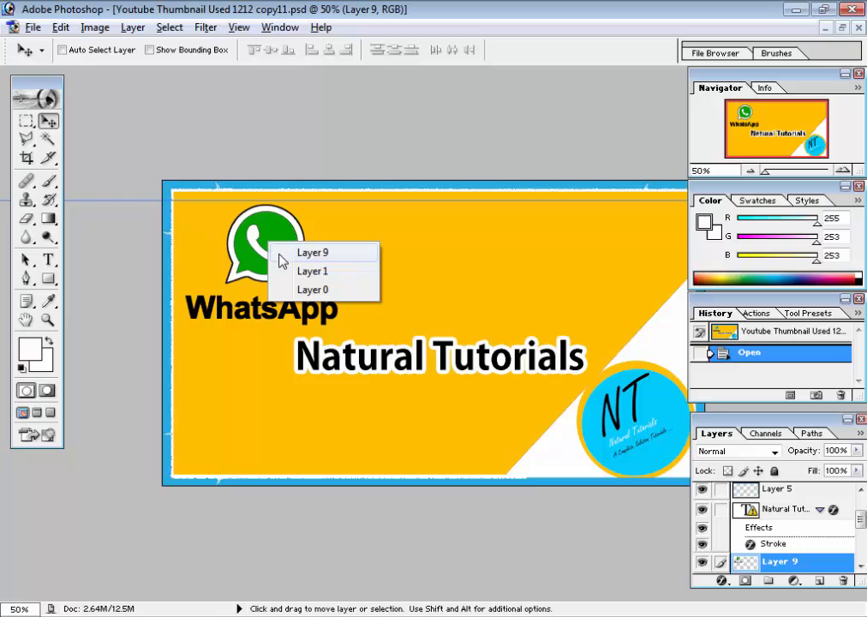
click(280, 255)
key(alt+l)
key(l)
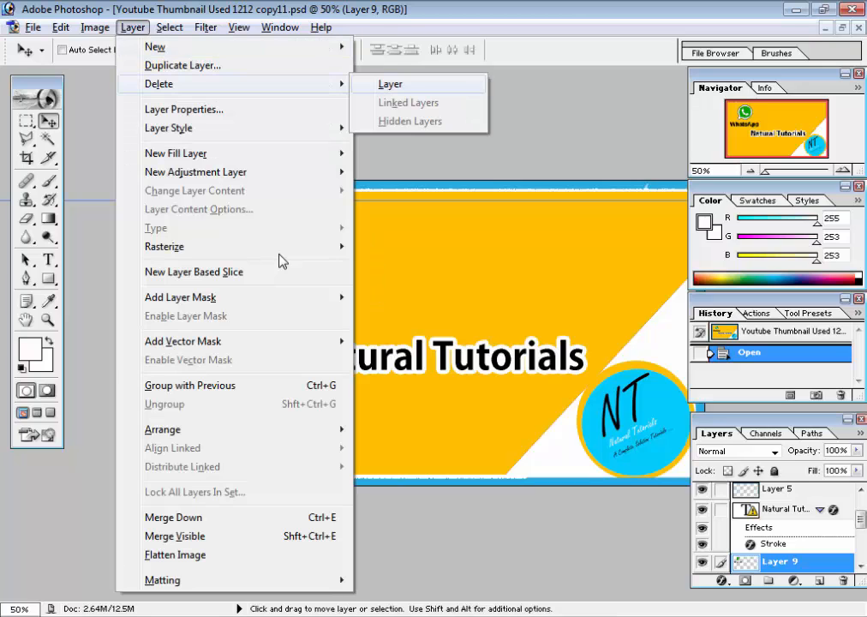
key(Return)
key(Return)
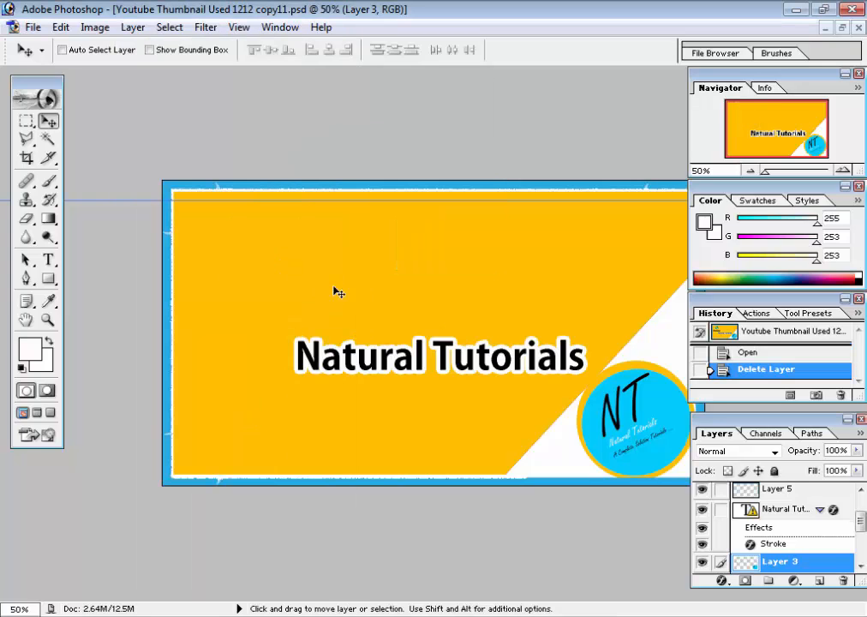
Select the yellow background layer, Layer 1, try moving it downward, and undo the last move
right_click(553, 230)
click(585, 240)
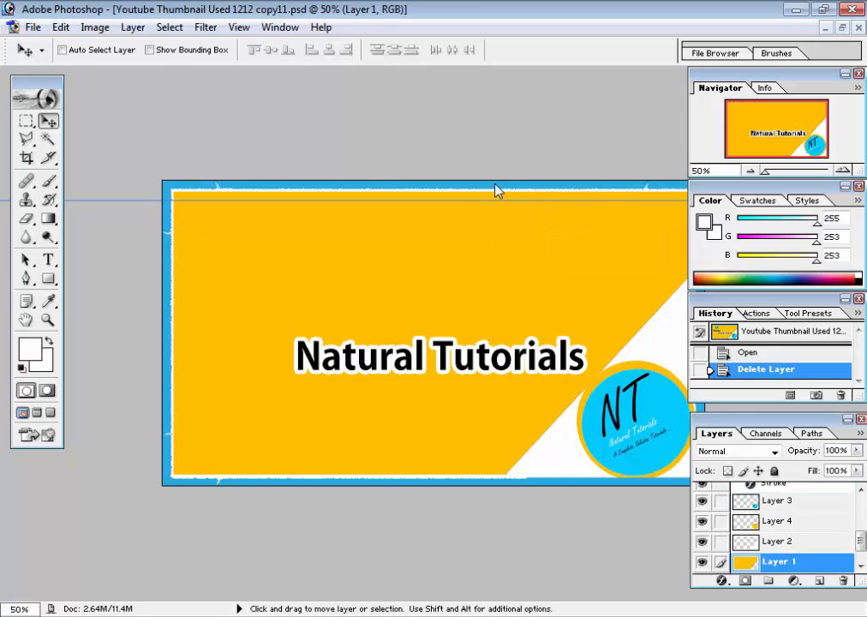
right_click(497, 190)
click(499, 193)
drag(500, 194, 507, 264)
right_click(497, 229)
click(500, 230)
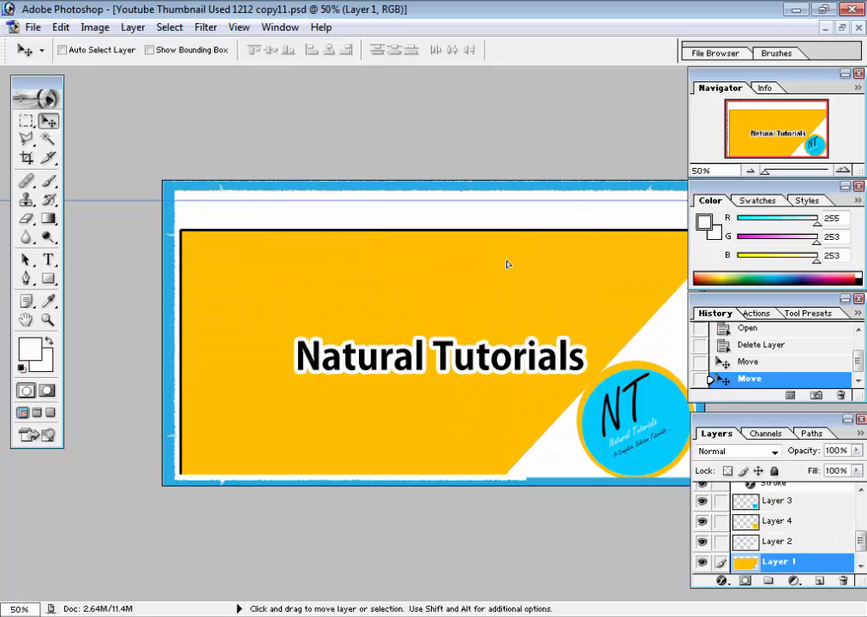
key(ctrl+z)
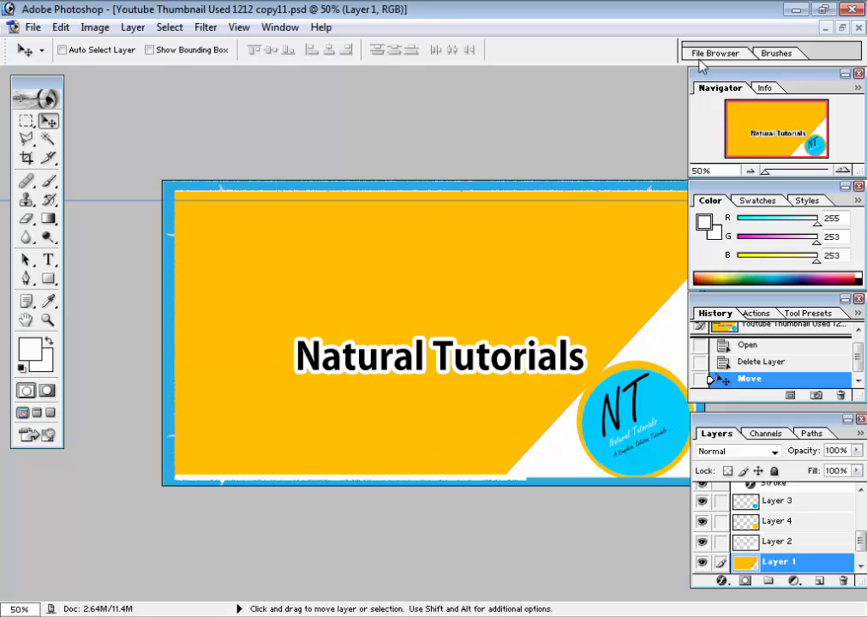
Select the round NT logo layer, Layer 3, move it up and left off its yellow ring, and undo the move
key(ctrl+minus)
right_click(569, 398)
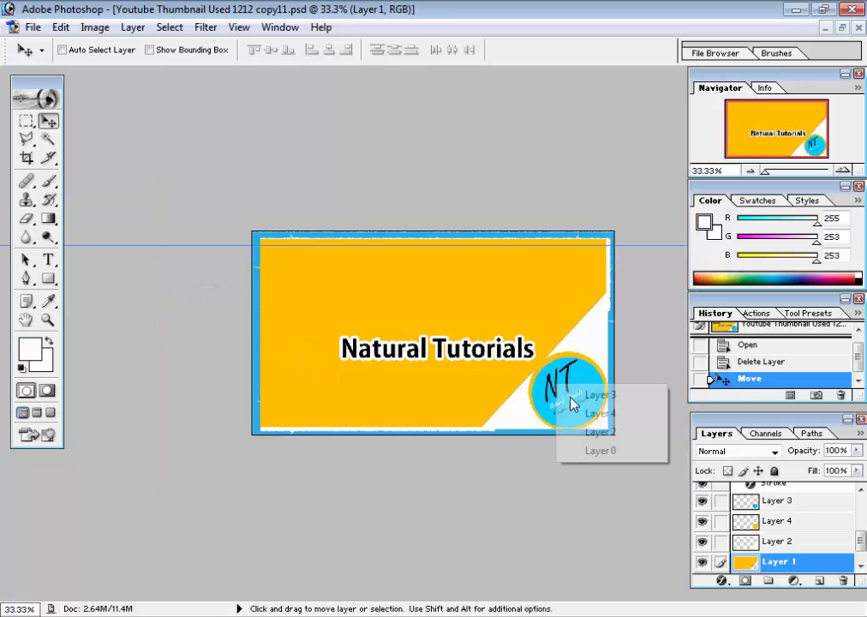
click(579, 396)
drag(575, 397, 546, 383)
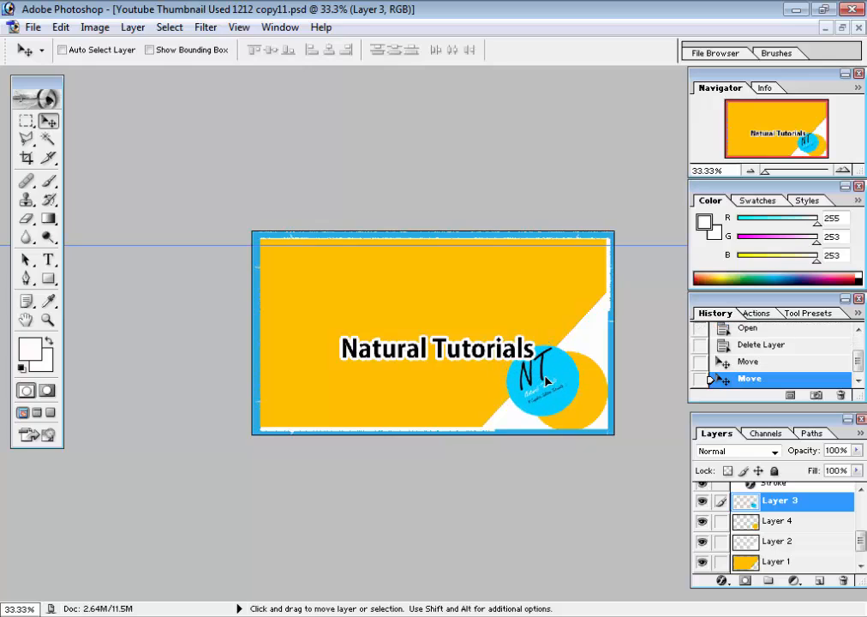
key(ctrl+z)
Draw a circular selection over the left part of the thumbnail with the Elliptical Marquee, deselect it and return to the Move tool
click(26, 121)
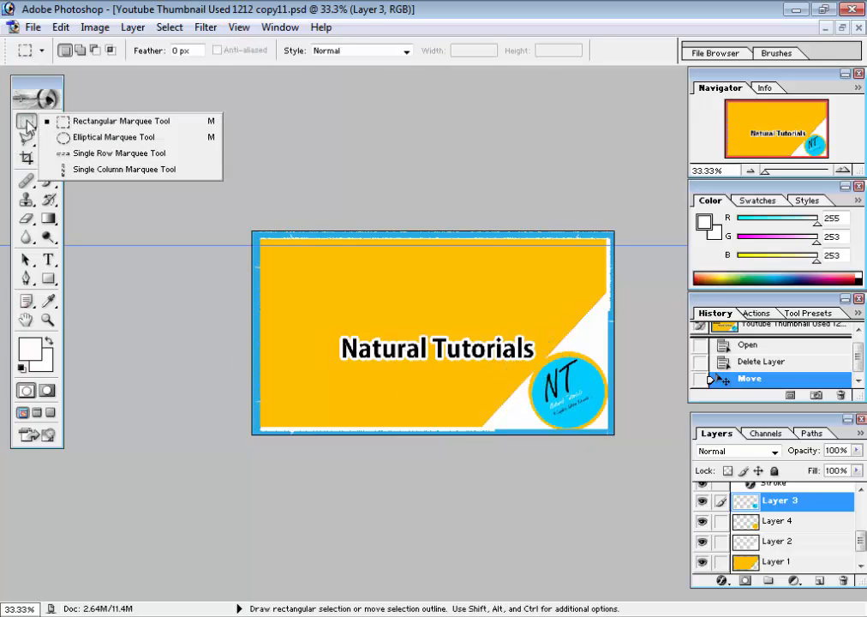
click(94, 137)
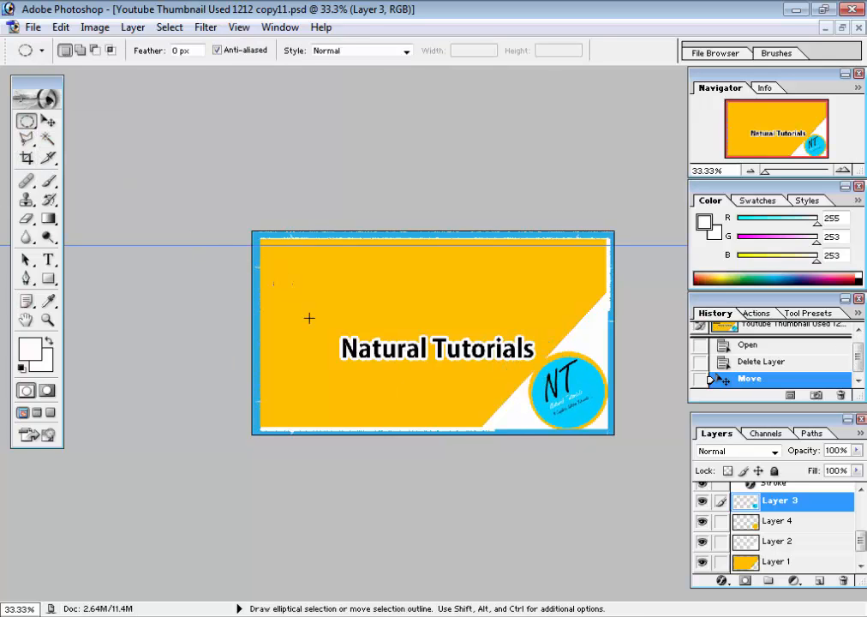
drag(274, 271, 378, 375)
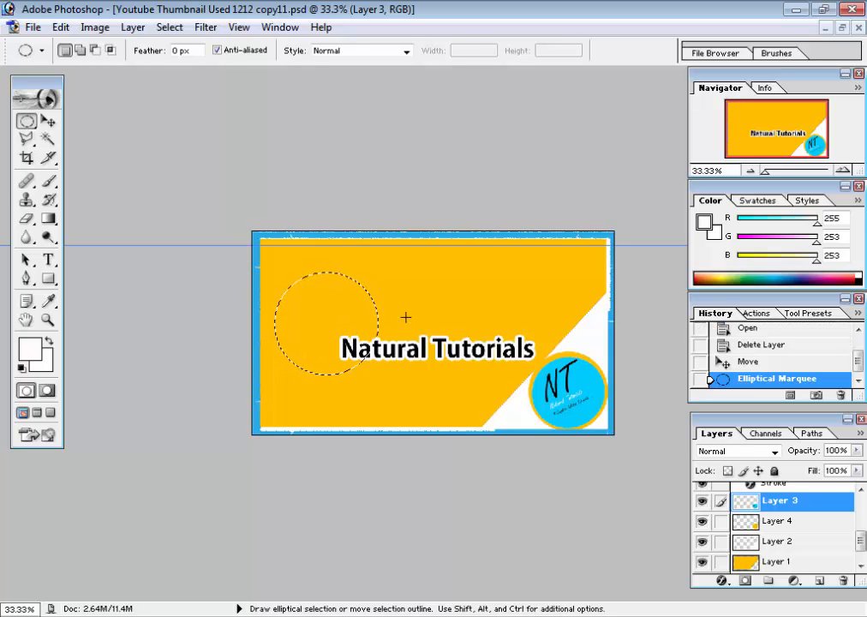
key(ctrl+d)
key(v)
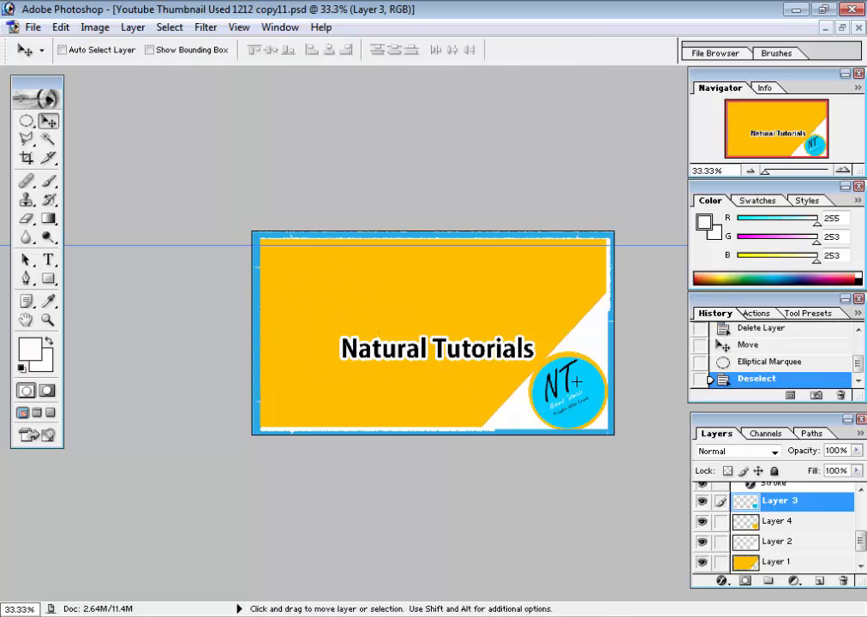
Try shifting the NT logo layer and the Natural Tutorials text layer, undoing each move
right_click(581, 393)
click(600, 393)
mouse_move(600, 393)
mouse_down()
mouse_move(556, 368)
mouse_move(546, 397)
mouse_move(597, 391)
mouse_up()
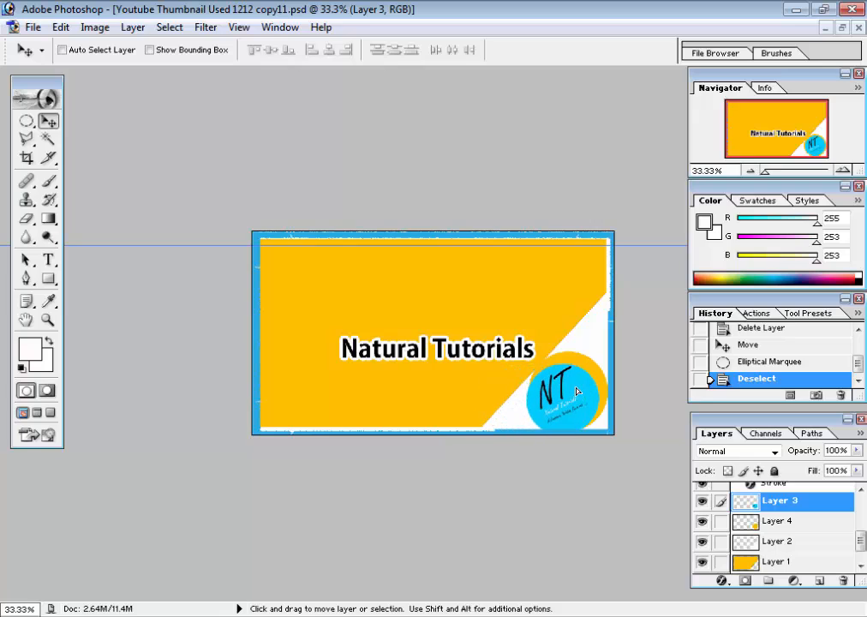
key(ctrl+z)
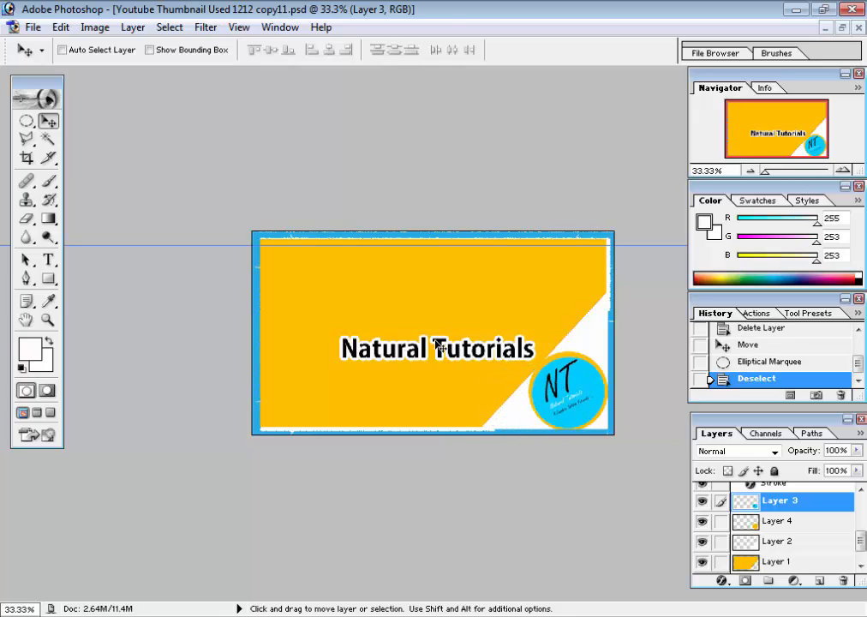
right_click(437, 343)
click(446, 352)
drag(442, 346, 395, 345)
key(ctrl+z)
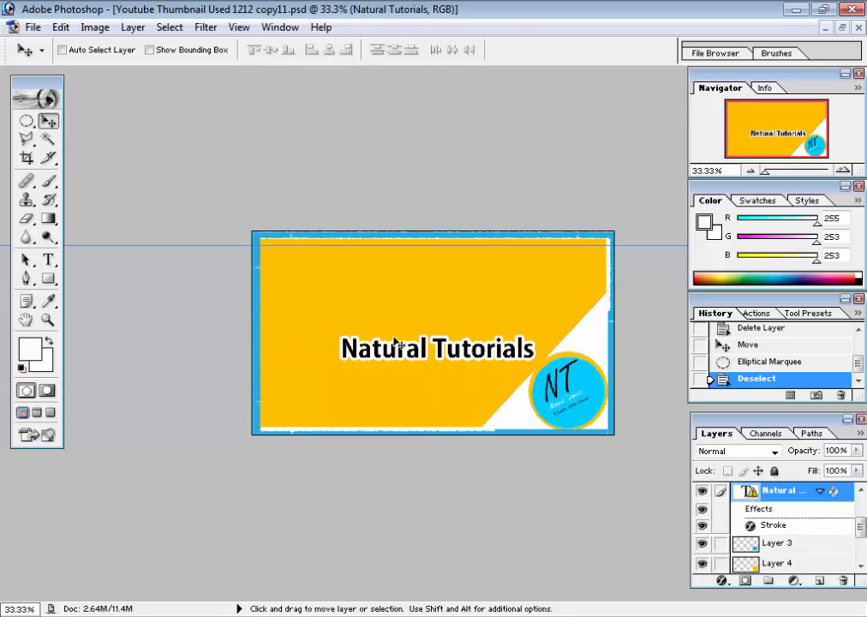
Close the copy11 thumbnail without saving its changes and bring the Youtube Thumbnail Used 1212 copy 2 document into view
click(860, 27)
click(416, 250)
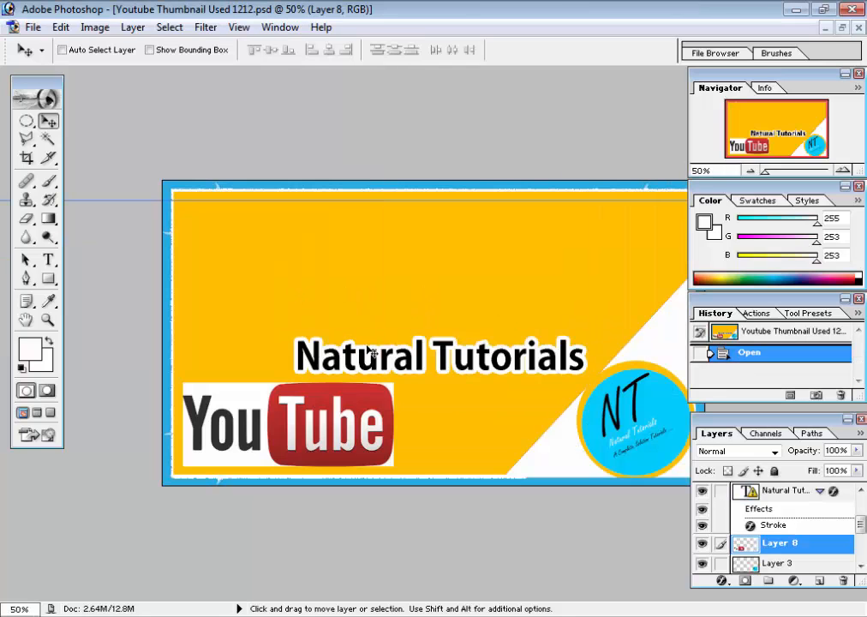
key(ctrl+minus)
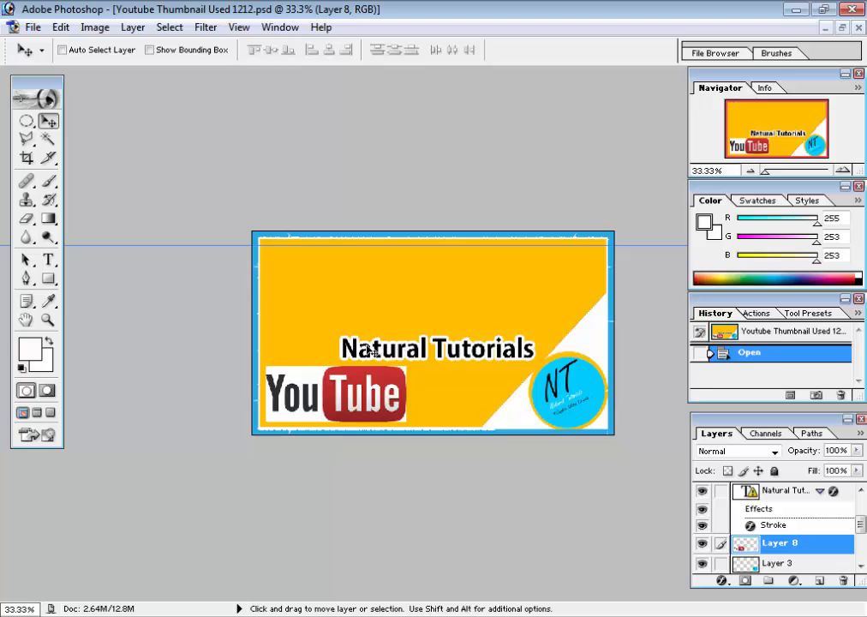
key(ctrl+w)
key(ctrl+minus)
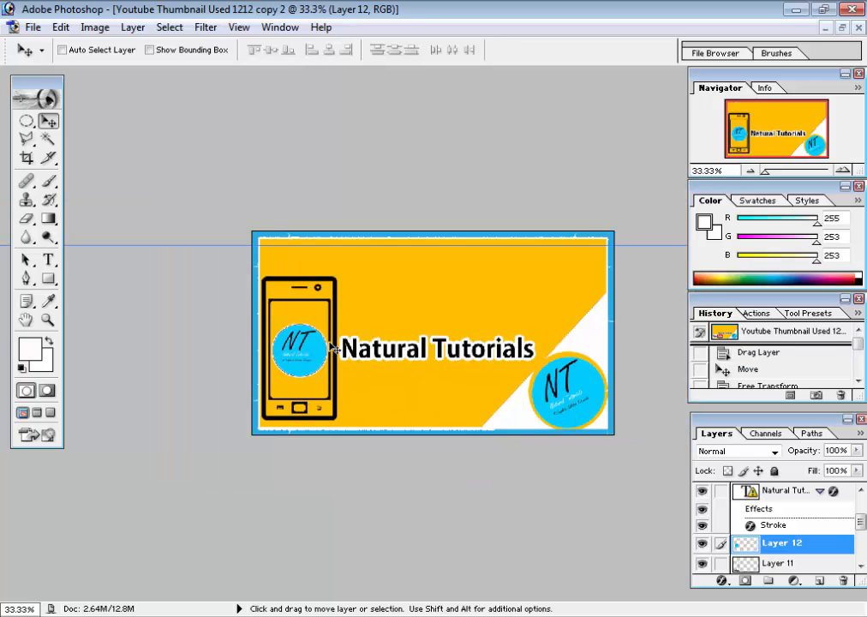
Reposition the Youtube Thumbnail Used 1212 copy 2 window, maximize it and examine the thumbnail with the phone graphic
click(842, 27)
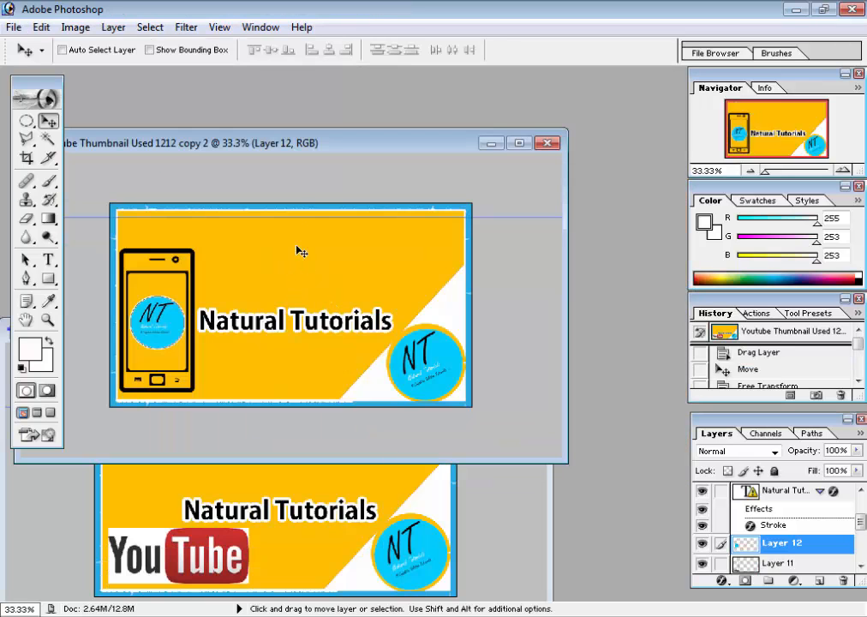
drag(290, 144, 429, 186)
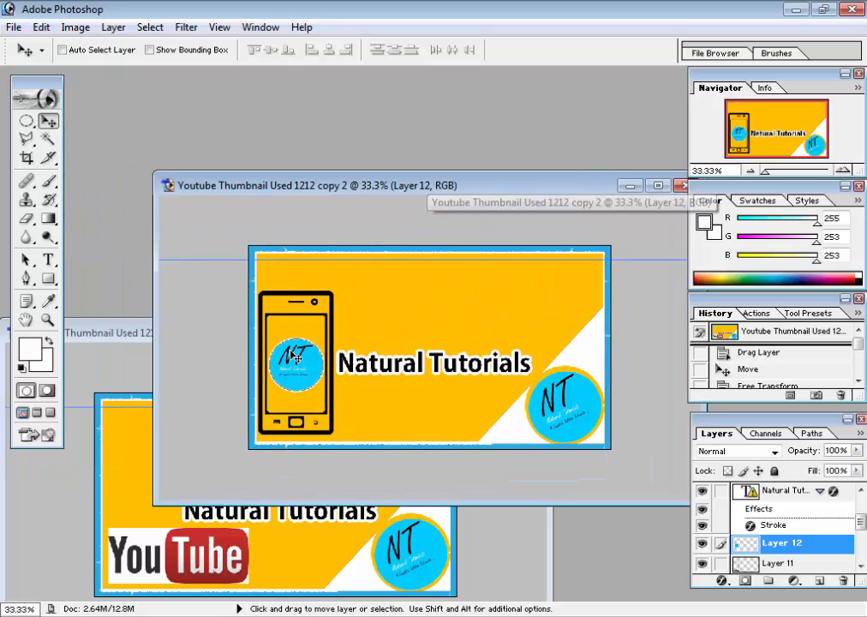
double_click(360, 186)
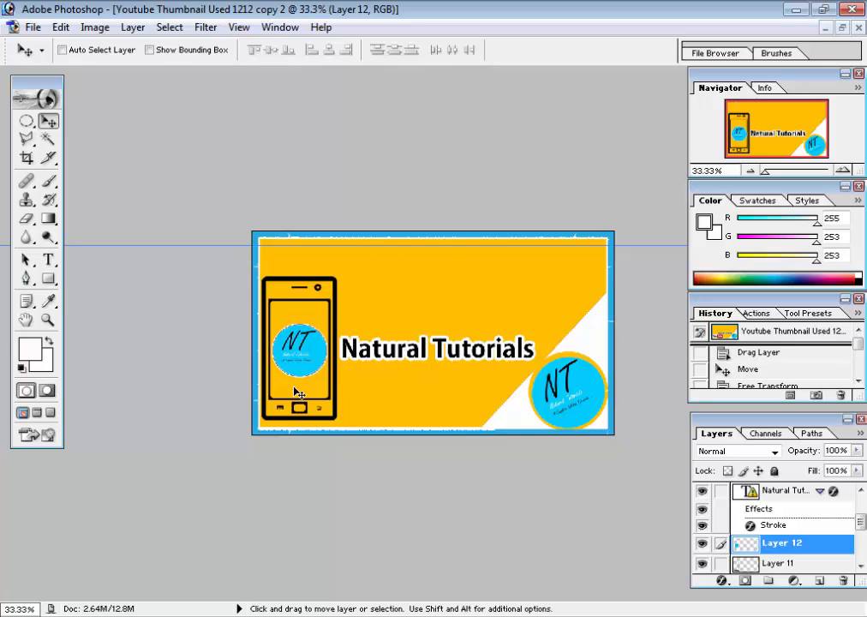
key(ctrl+plus)
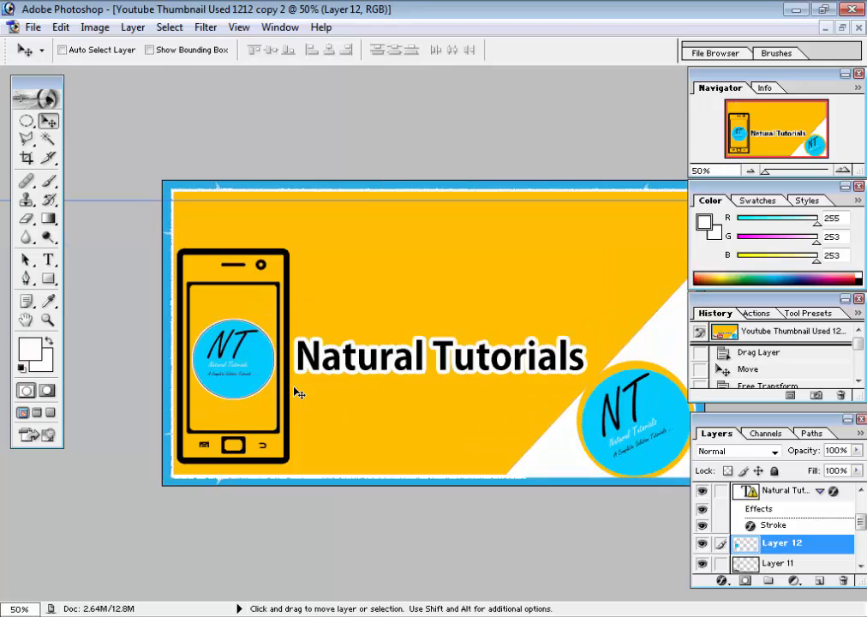
key(ctrl+minus)
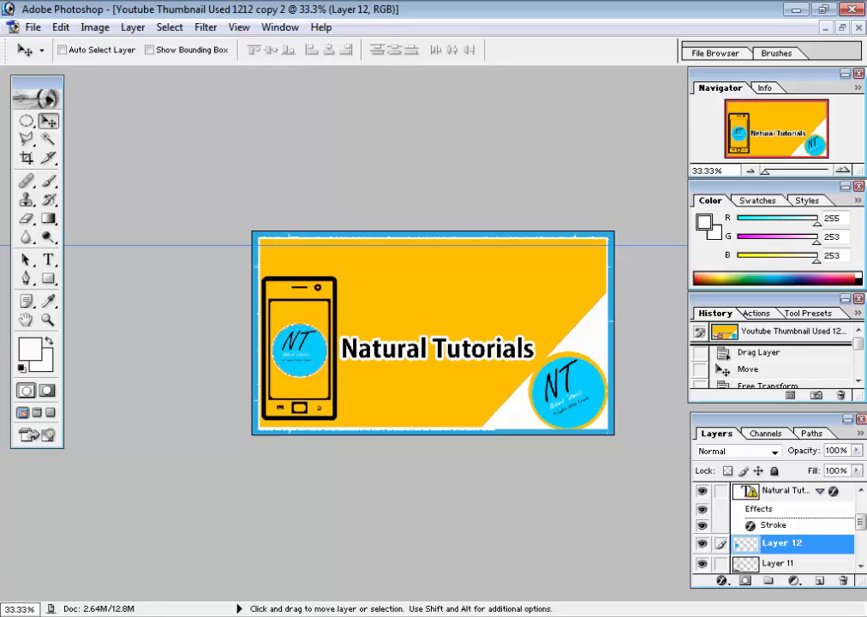
Open 15094-flat-screen-monitor1, 65930-apple-monitor and logo in mobile together from the 121 folder in Adobe Photoshop
click(69, 600)
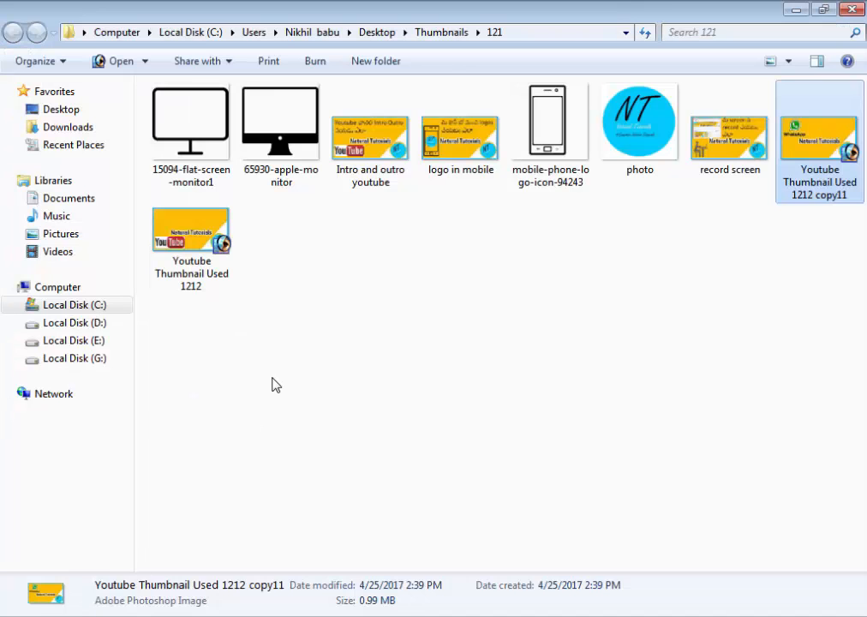
click(170, 135)
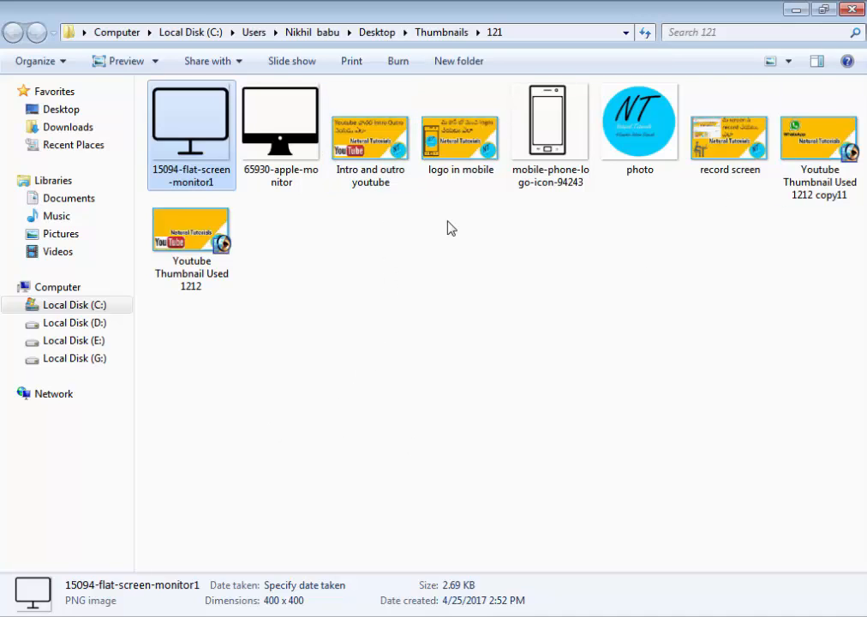
ctrl+click(459, 172)
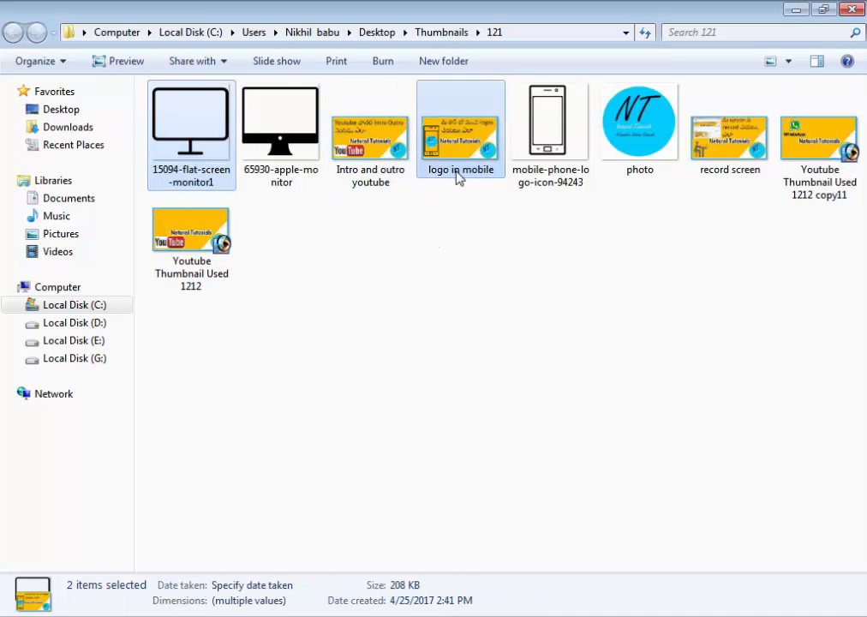
ctrl+click(246, 177)
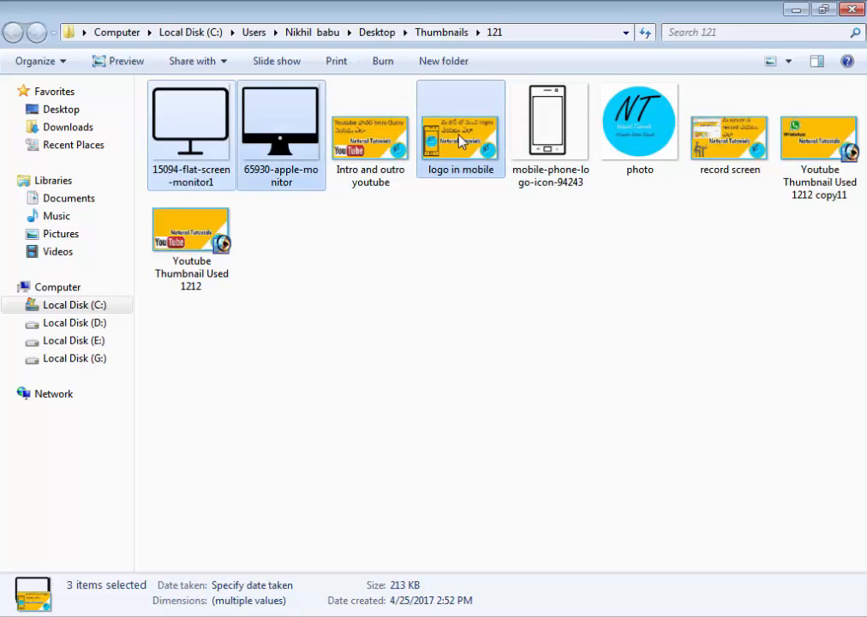
drag(469, 137, 333, 471)
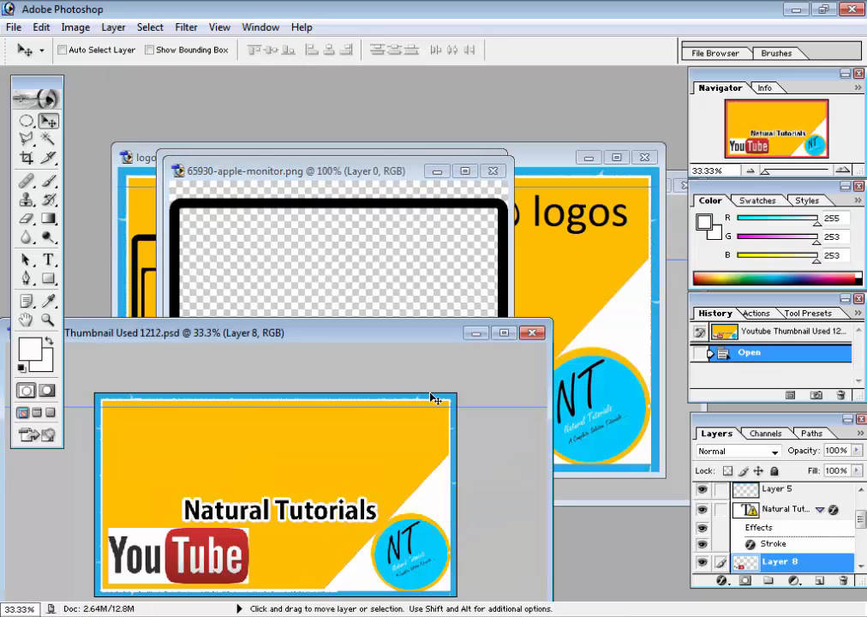
Minimize the Youtube Thumbnail Used 1212.psd document and move the logo in mobile and copy 2 windows apart to opposite sides
click(476, 333)
click(566, 232)
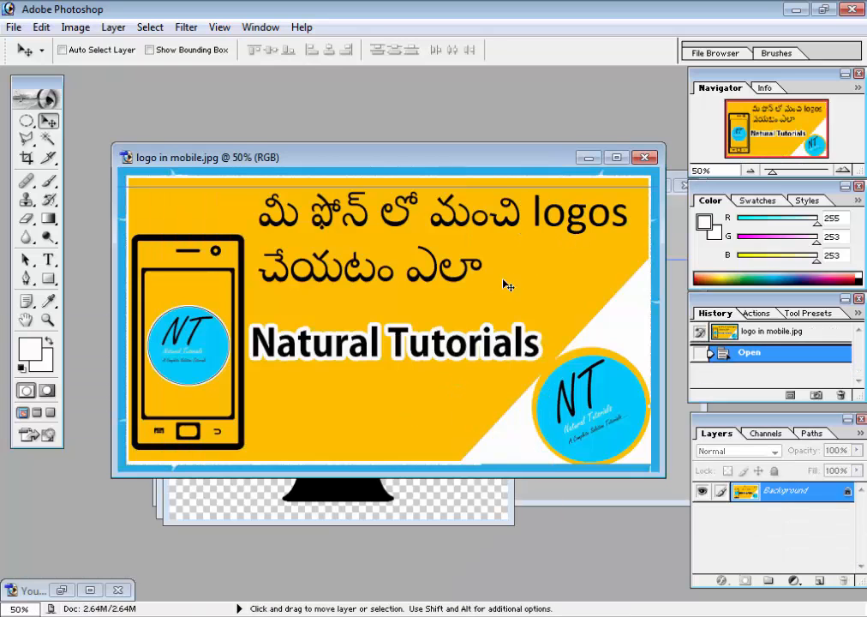
drag(545, 159, 146, 227)
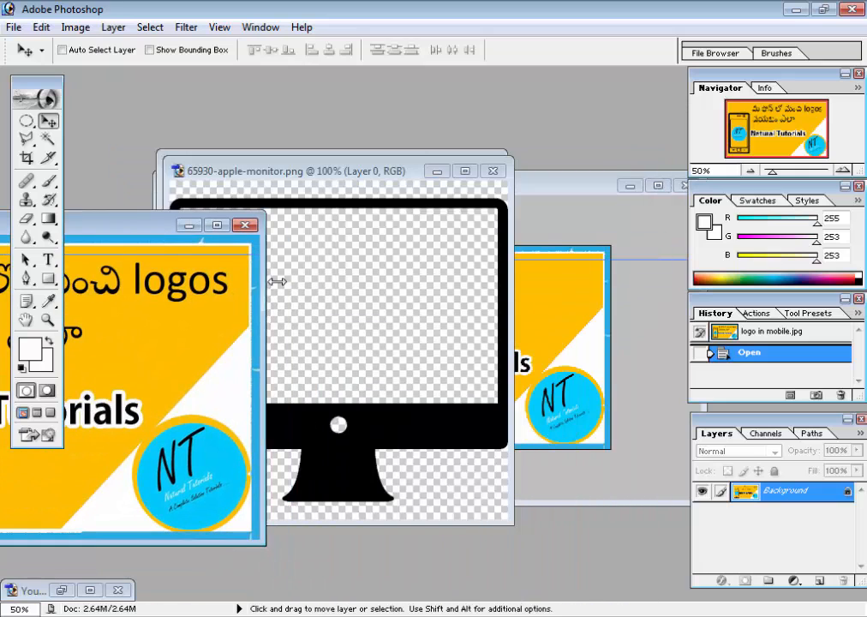
click(529, 252)
drag(459, 188, 621, 300)
Arrange the apple-monitor and flat-screen-monitor1 image windows side by side
click(381, 250)
drag(333, 175, 132, 225)
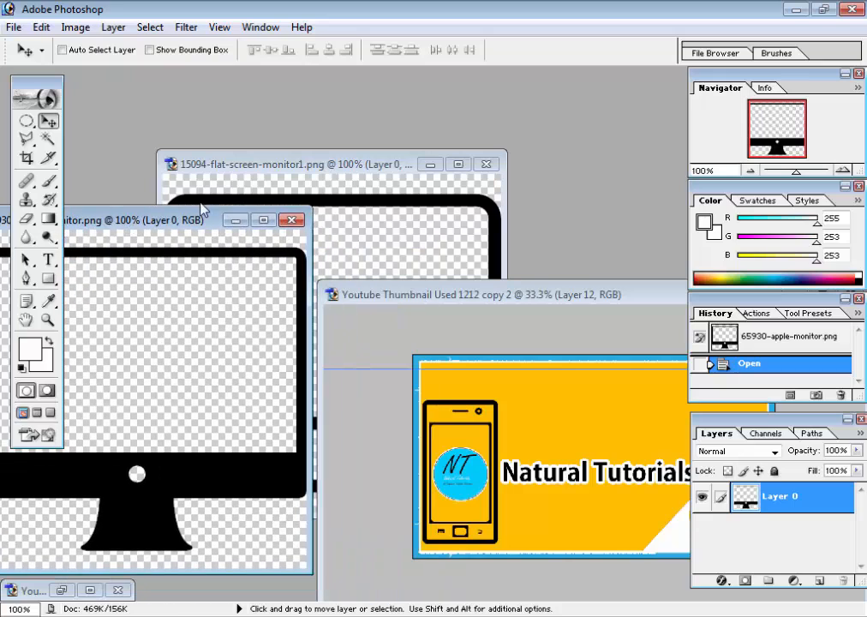
click(355, 164)
drag(355, 165, 500, 199)
Switch to the browser, look through the Google Images results for monitor logo, and return to Adobe Photoshop
click(202, 615)
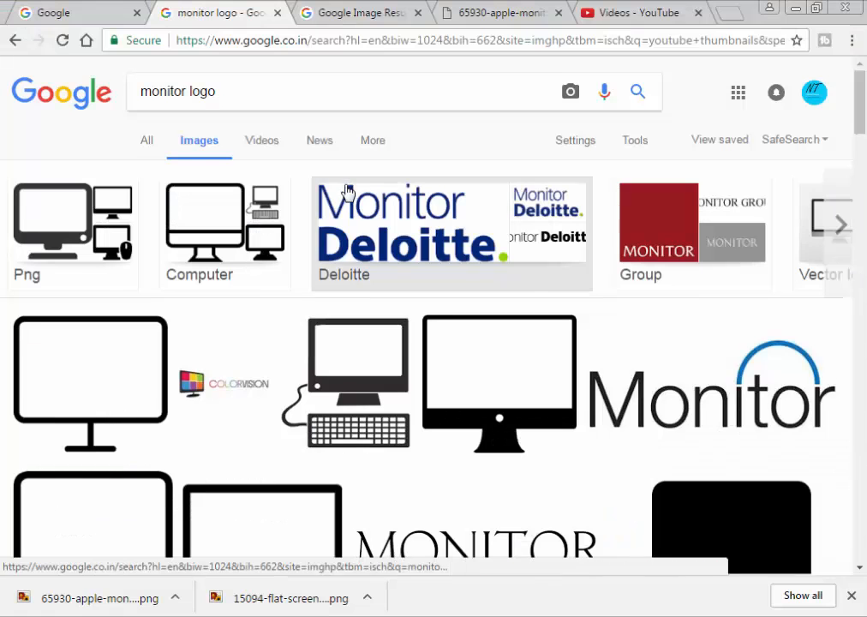
scroll(345, 334, down, 2)
scroll(346, 343, up, 2)
click(795, 8)
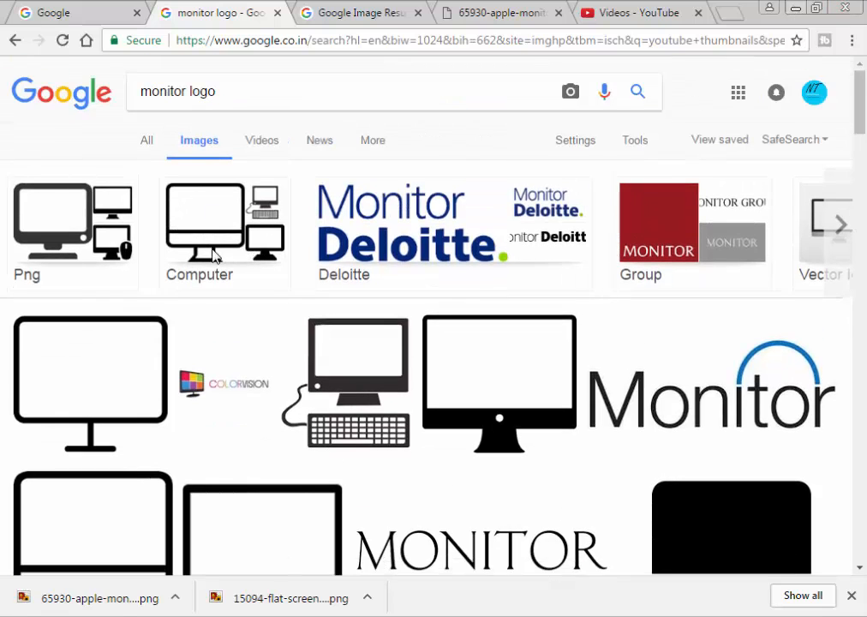
click(313, 269)
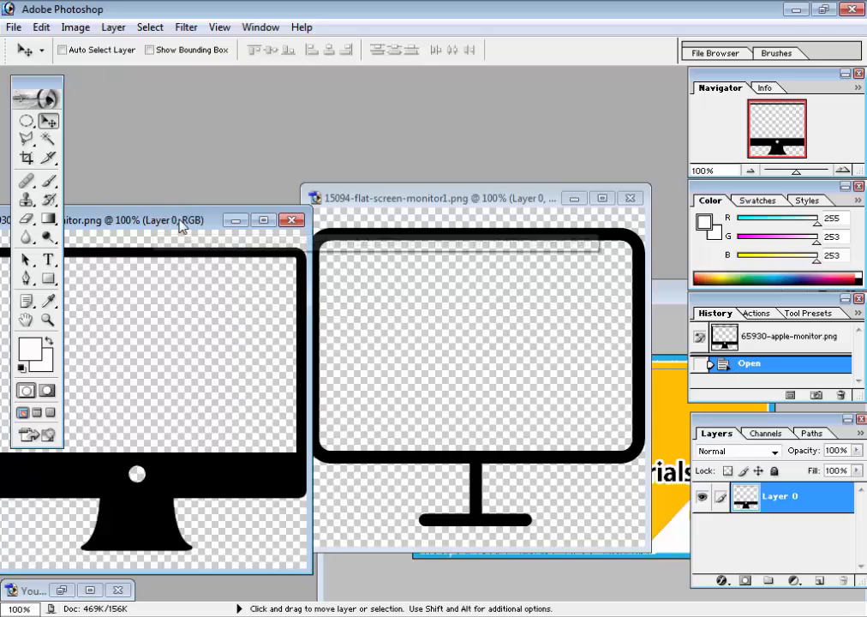
Maximize the 65930-apple-monitor.png image, select the whole monitor with the Rectangular Marquee, and cut it
drag(179, 219, 359, 185)
double_click(356, 185)
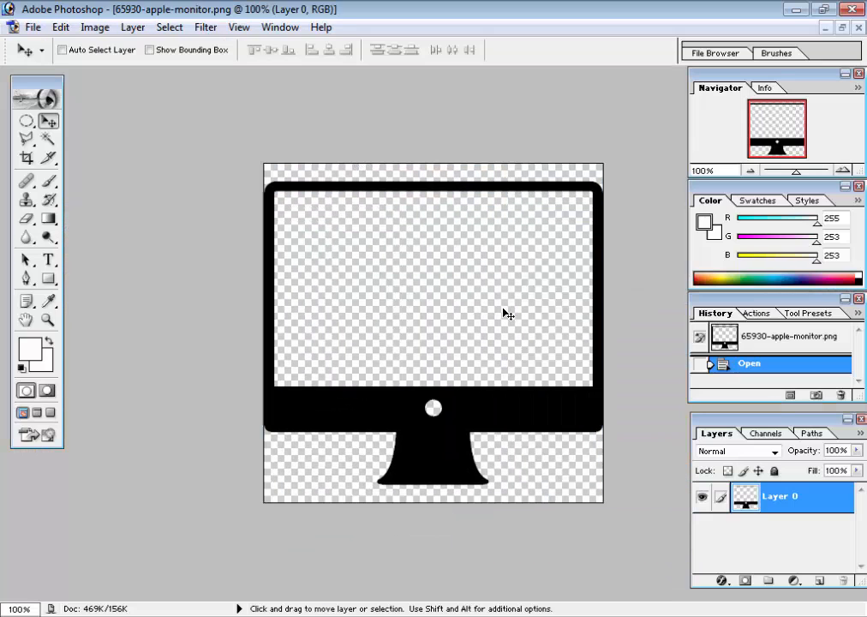
key(m)
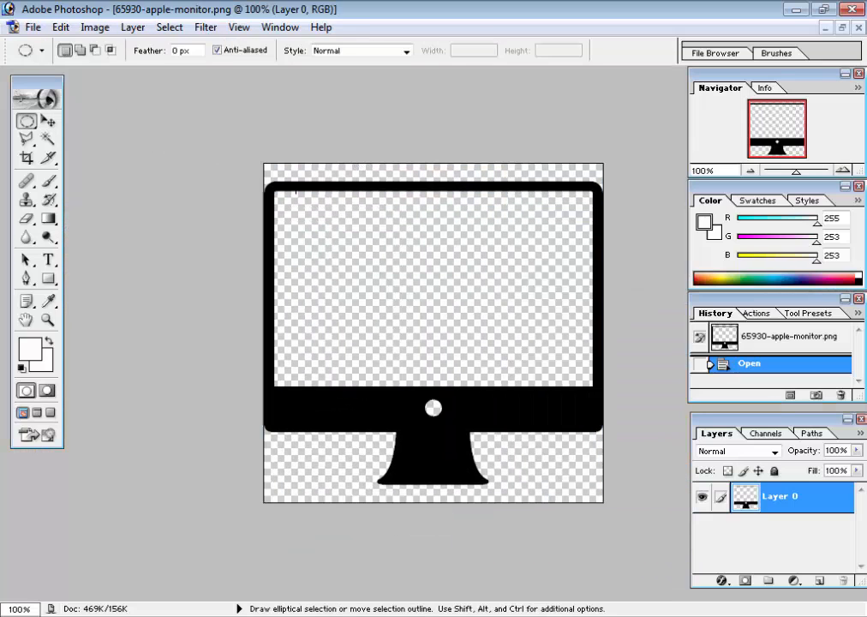
drag(27, 121, 94, 121)
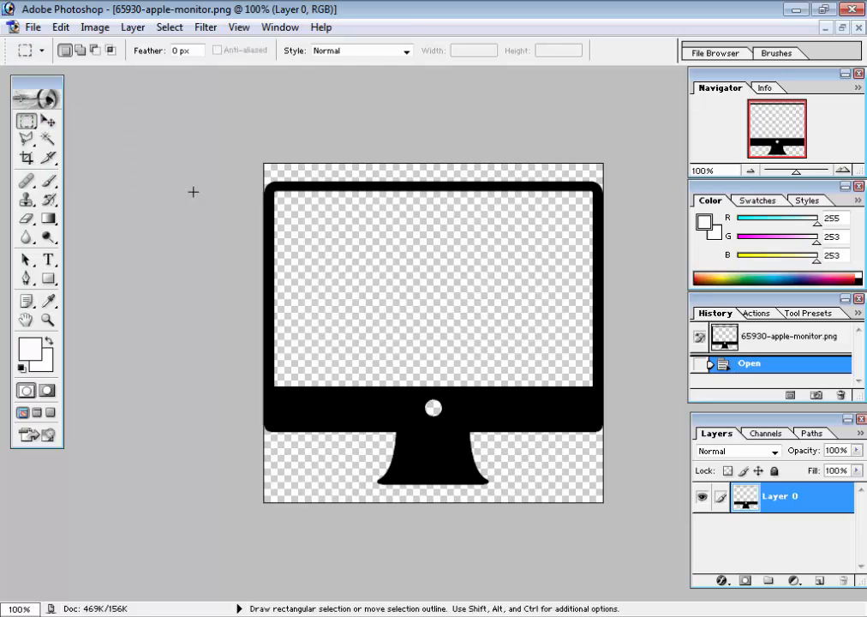
drag(260, 181, 657, 575)
key(ctrl+x)
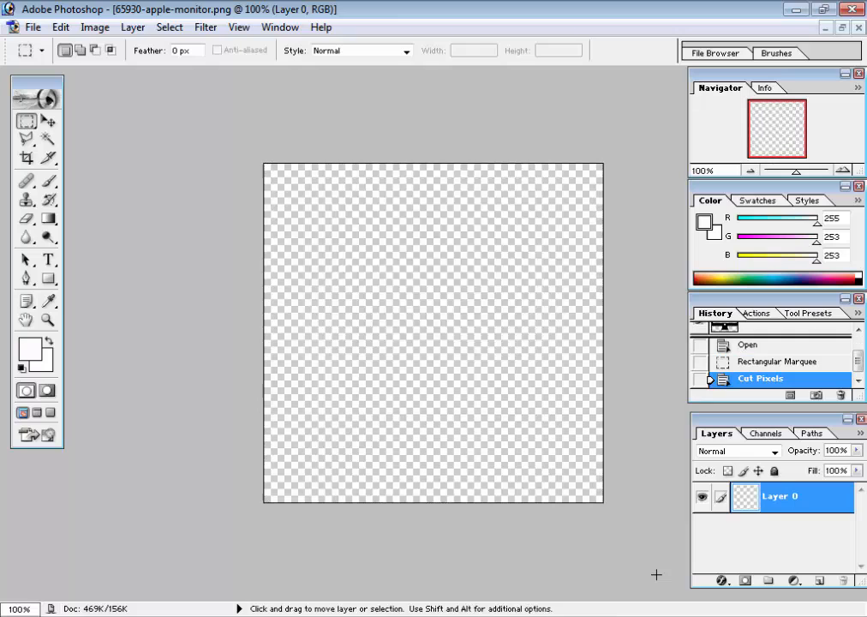
Close both monitor images without saving and paste the cut monitor into Youtube Thumbnail Used 1212 copy 2
key(ctrl+w)
click(414, 249)
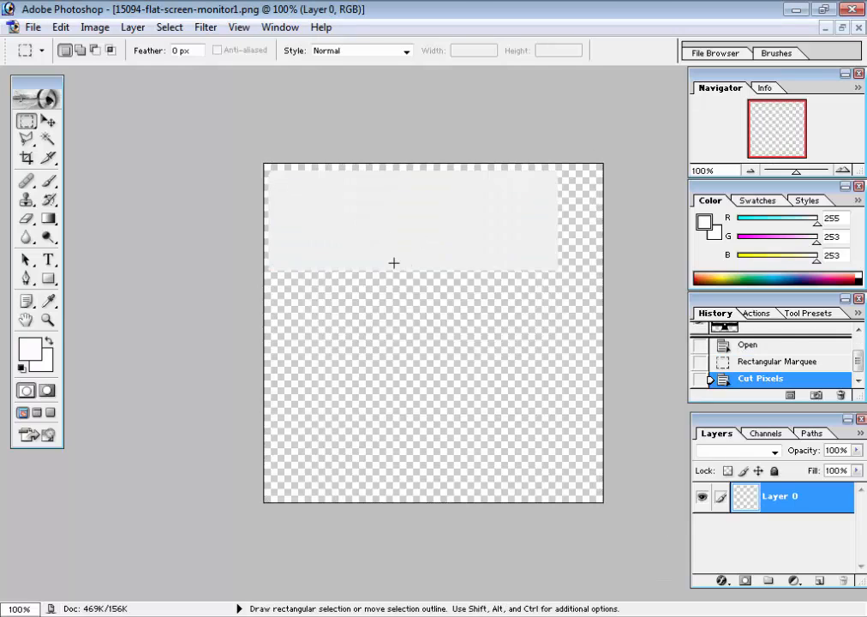
key(ctrl+w)
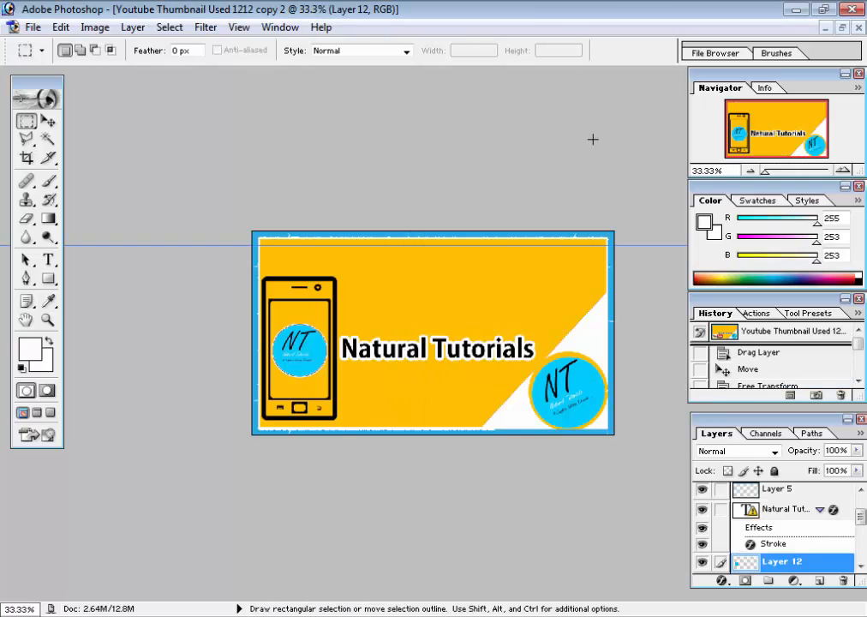
key(ctrl+v)
key(v)
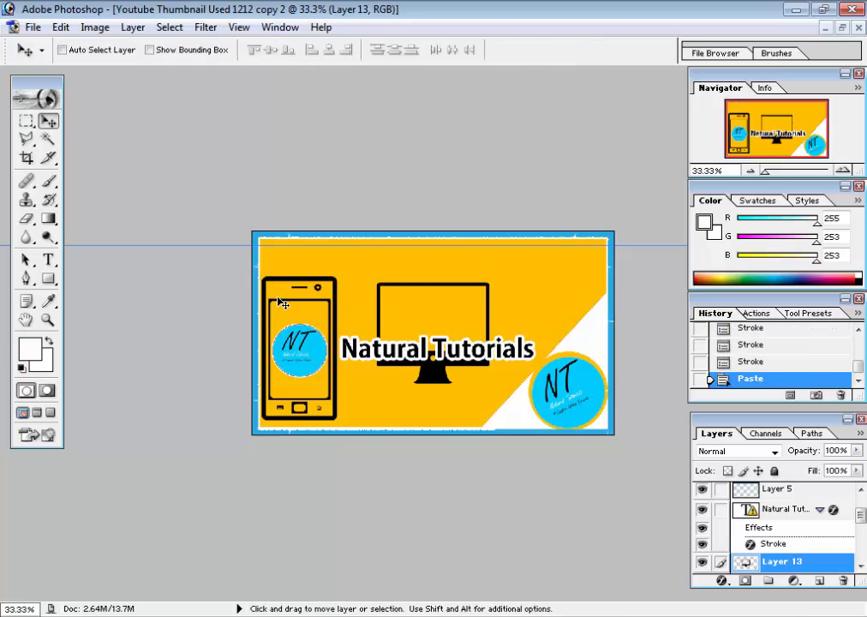
Delete the layer with the round NT logo on the phone's screen
key(ctrl+plus)
key(ctrl+plus)
key(ctrl+plus)
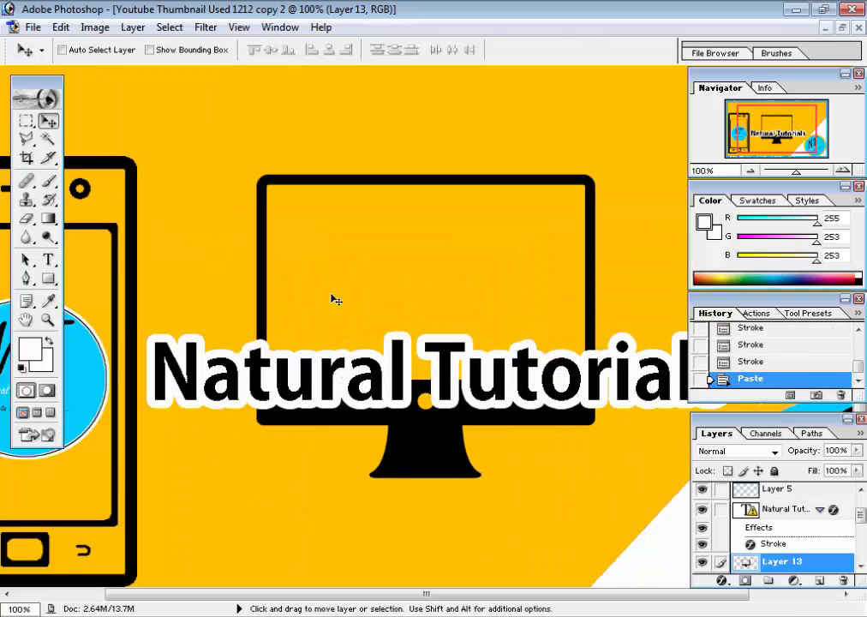
key(space)
drag(156, 373, 272, 357)
ctrl+click(186, 353)
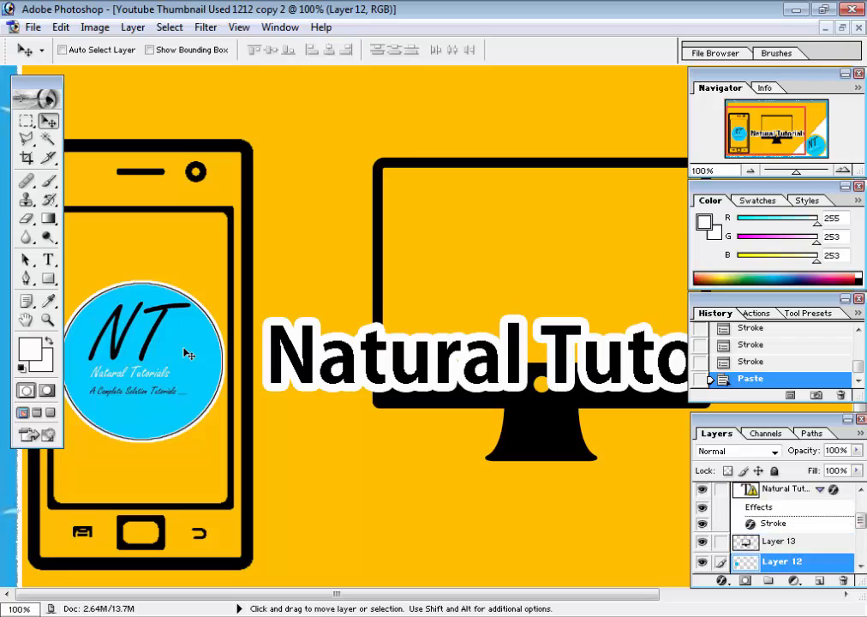
key(alt+l)
key(l)
key(l)
key(Return)
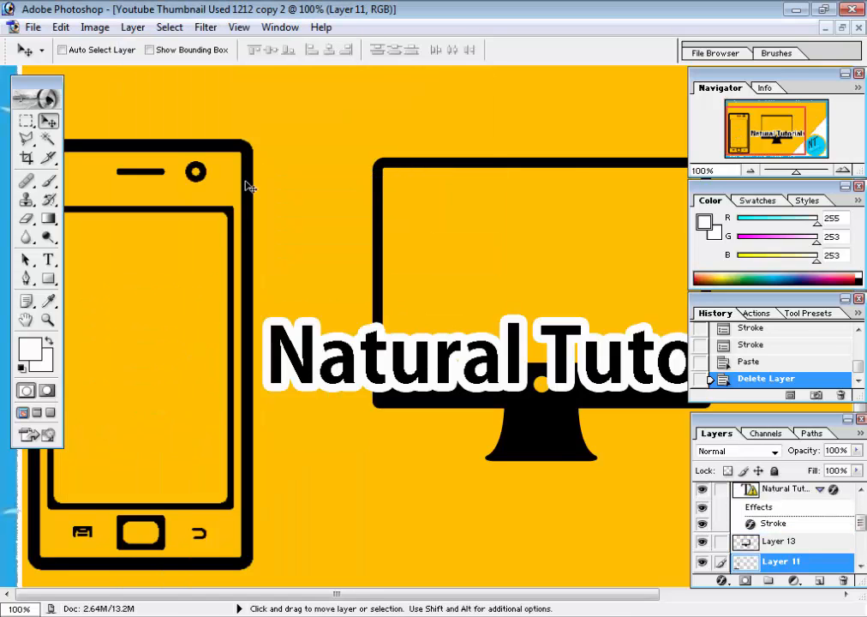
Delete the phone outline layer from the thumbnail
right_click(248, 172)
key(Escape)
key(alt+l)
key(d)
key(Return)
key(Return)
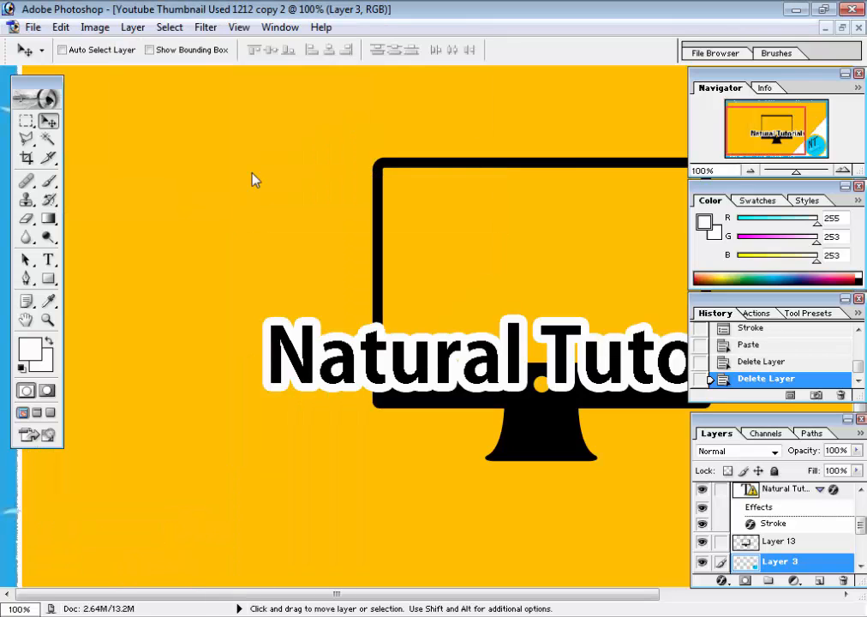
Move the monitor layer to the thumbnail's upper-left corner and scale it to about 94.3%
key(ctrl+minus)
key(ctrl+minus)
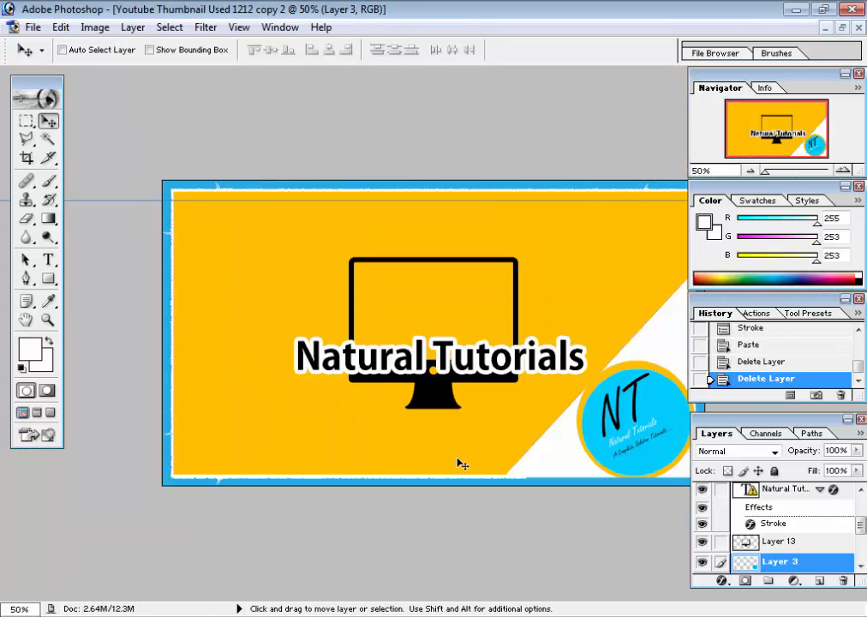
right_click(435, 396)
click(471, 403)
drag(441, 399, 268, 351)
key(ctrl+t)
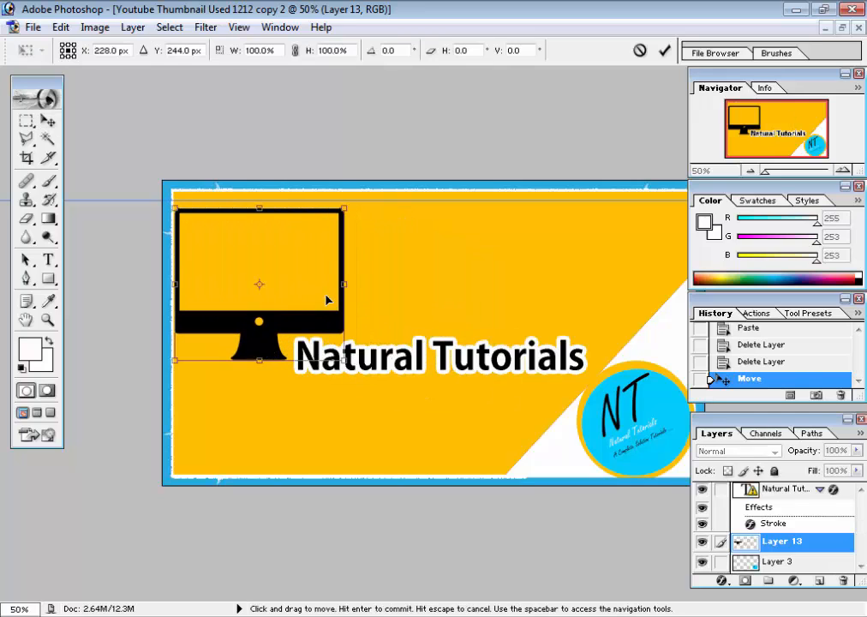
drag(344, 207, 338, 212)
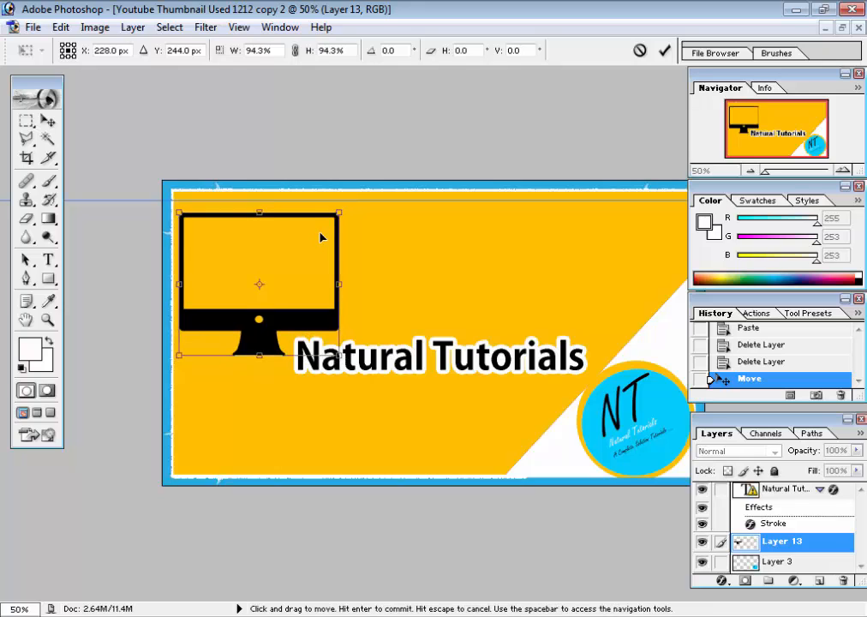
key(Return)
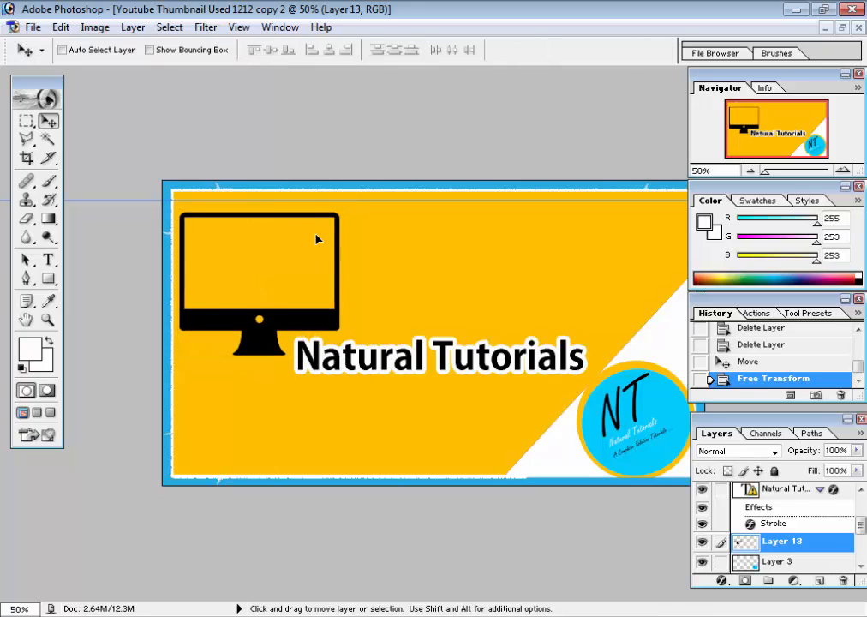
Enlarge the monitor with Free Transform to about 109.2% width and 113.8% height
key(ctrl+t)
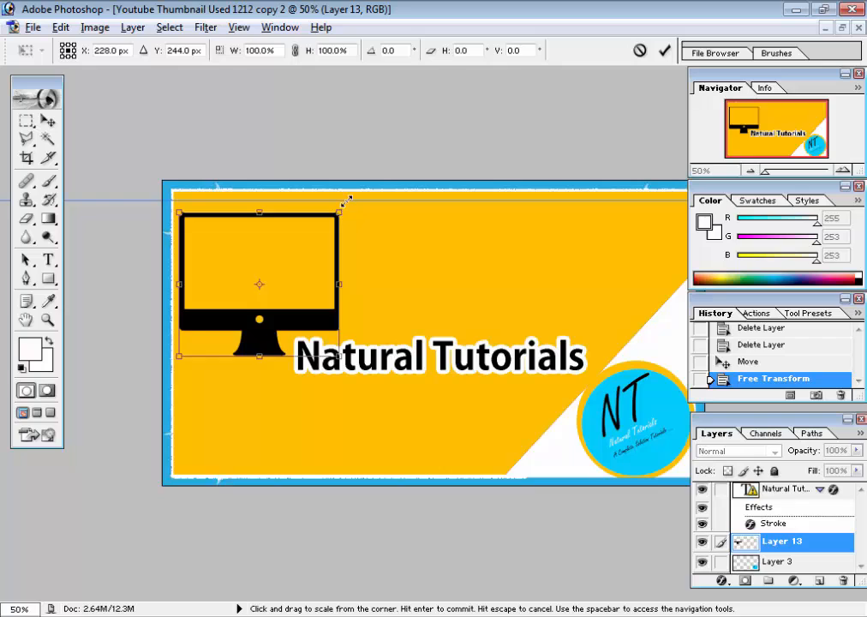
drag(343, 206, 357, 189)
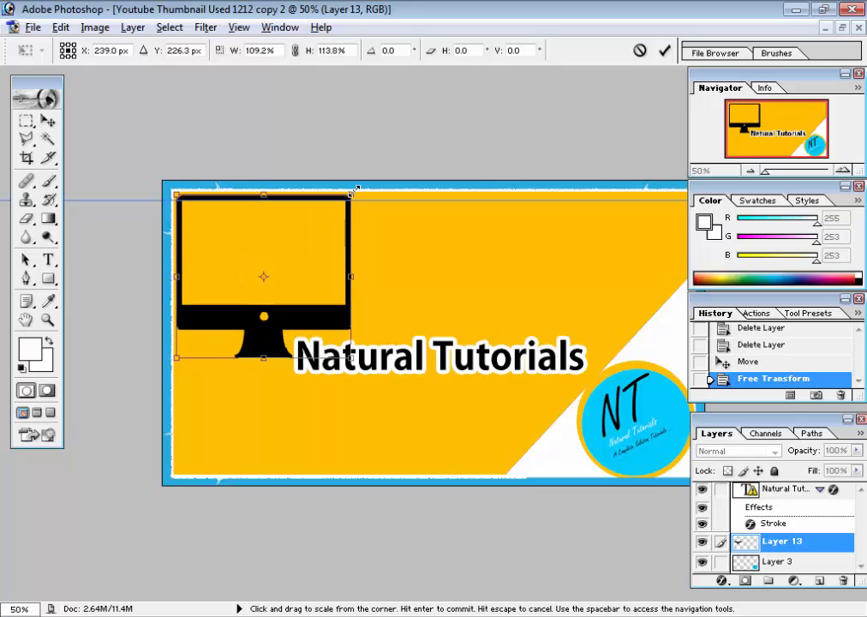
key(Return)
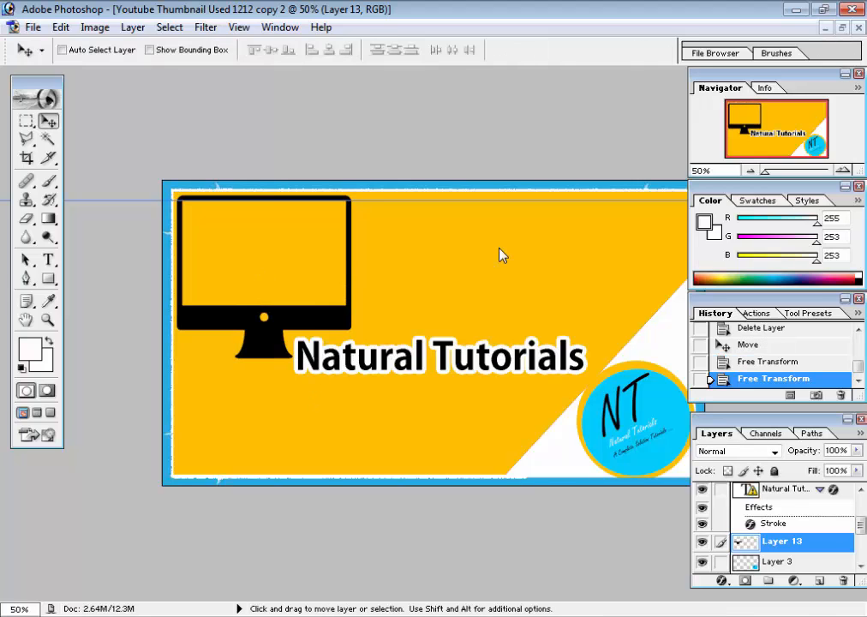
Copy the finished logos thumbnail from the other open document into Youtube Thumbnail Used 1212 copy 2 and maximize that document
click(843, 27)
click(125, 232)
drag(96, 280, 514, 313)
double_click(508, 294)
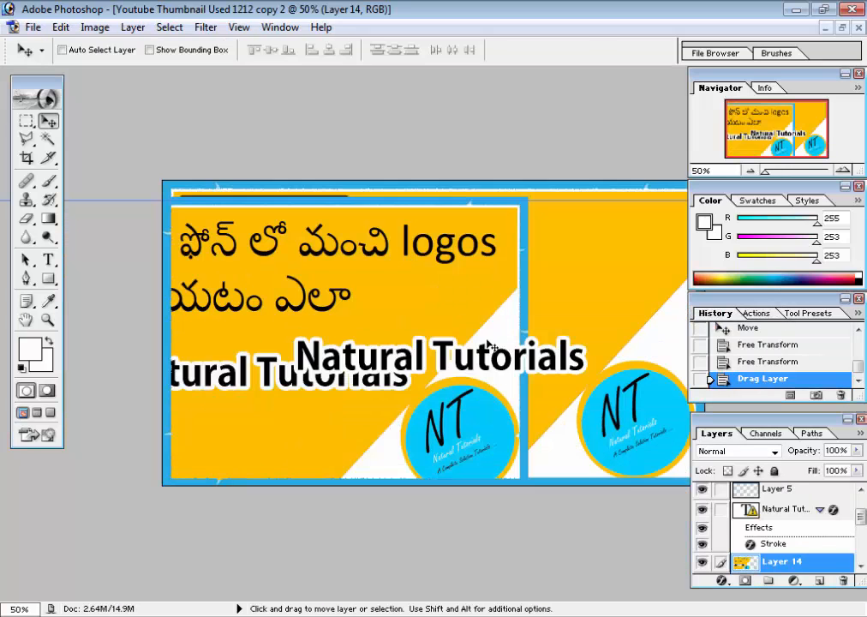
Scale the copied thumbnail layer down to about 27.2% and place it inside the monitor's screen
key(ctrl+t)
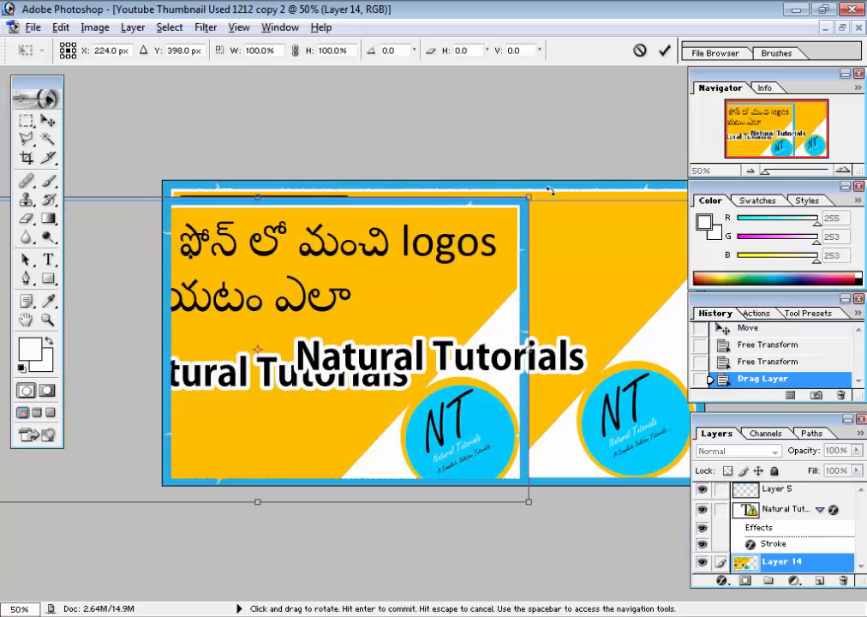
drag(529, 196, 298, 297)
drag(274, 336, 277, 243)
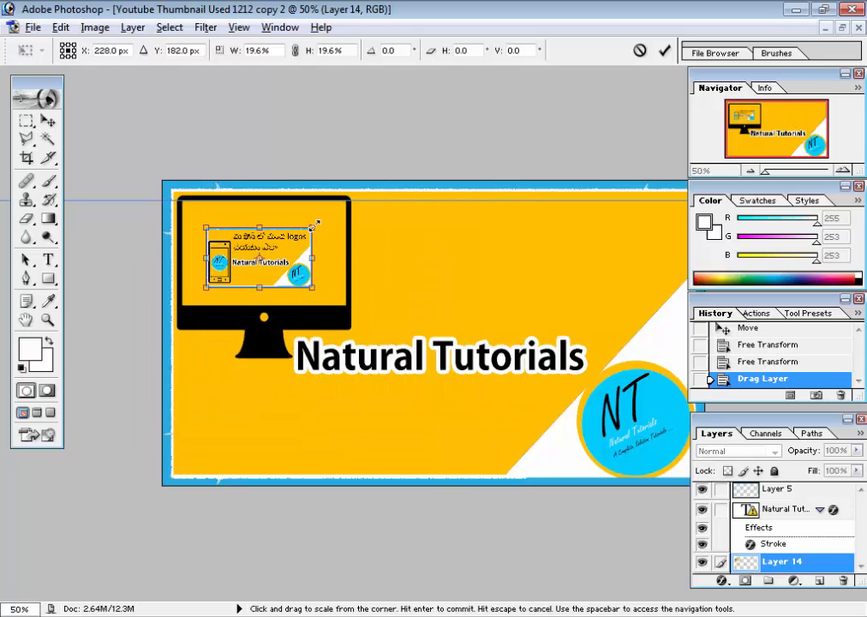
drag(206, 228, 187, 218)
key(ctrl+plus)
key(ctrl+plus)
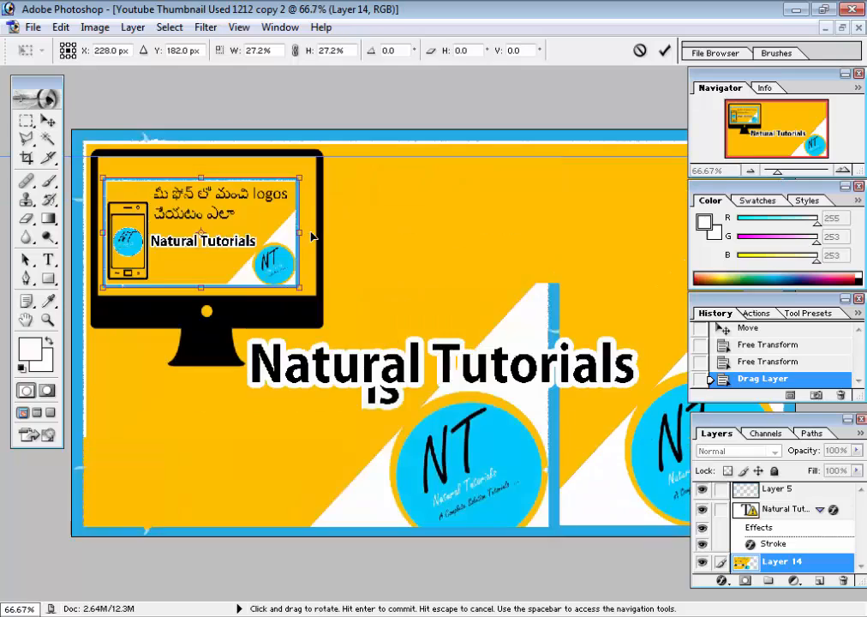
drag(312, 237, 434, 299)
key(ctrl+minus)
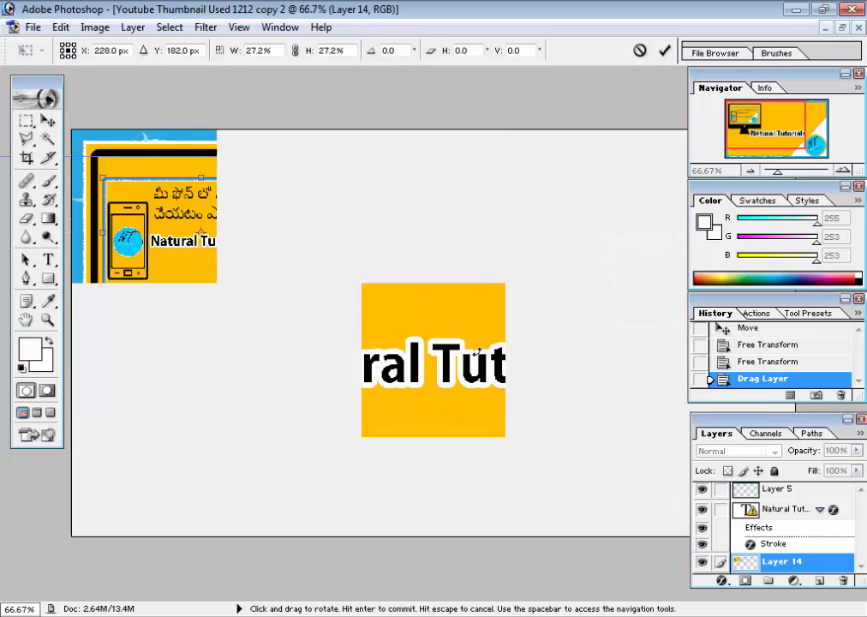
Stretch the small thumbnail to fill the monitor's screen, with a height of about 34.3%, and apply the transform
drag(300, 178, 307, 173)
drag(224, 211, 233, 206)
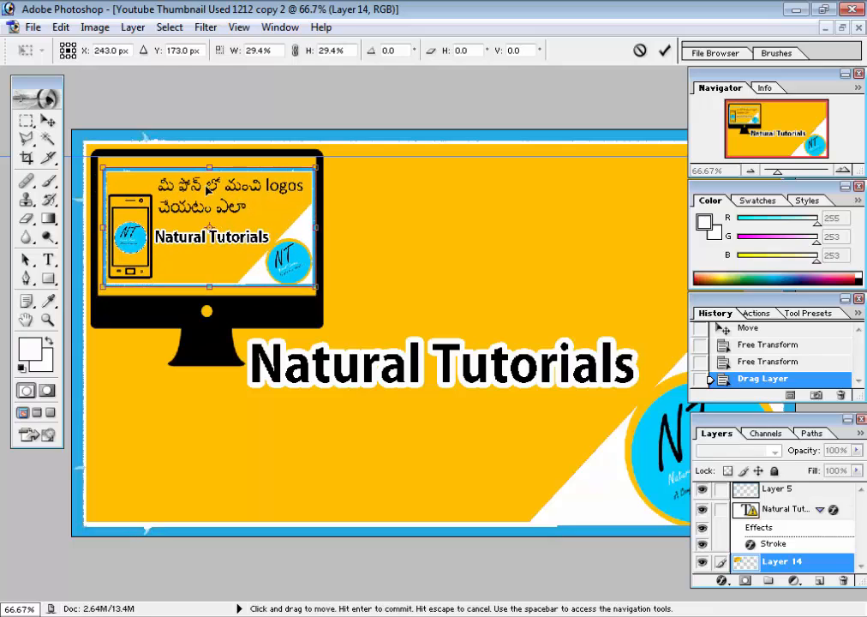
drag(209, 167, 210, 157)
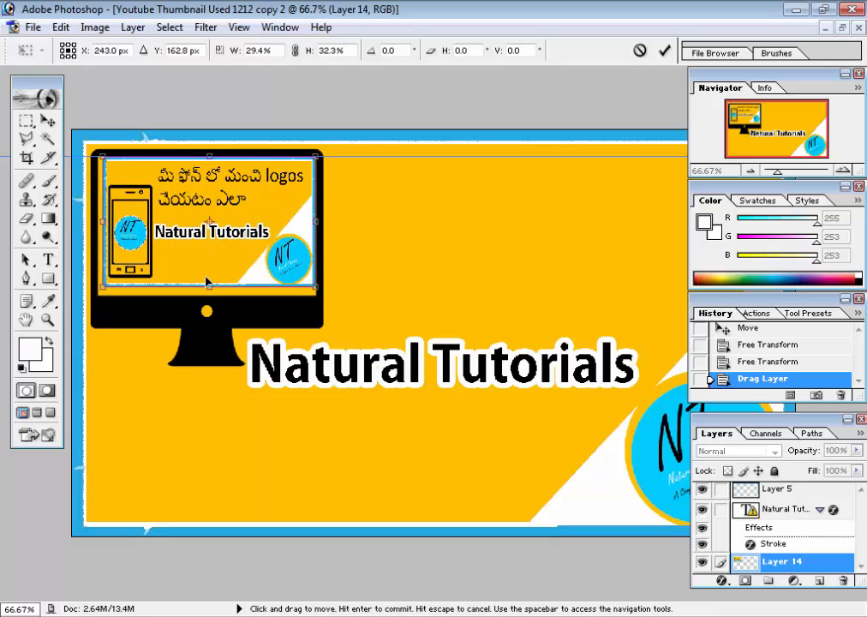
drag(207, 285, 207, 288)
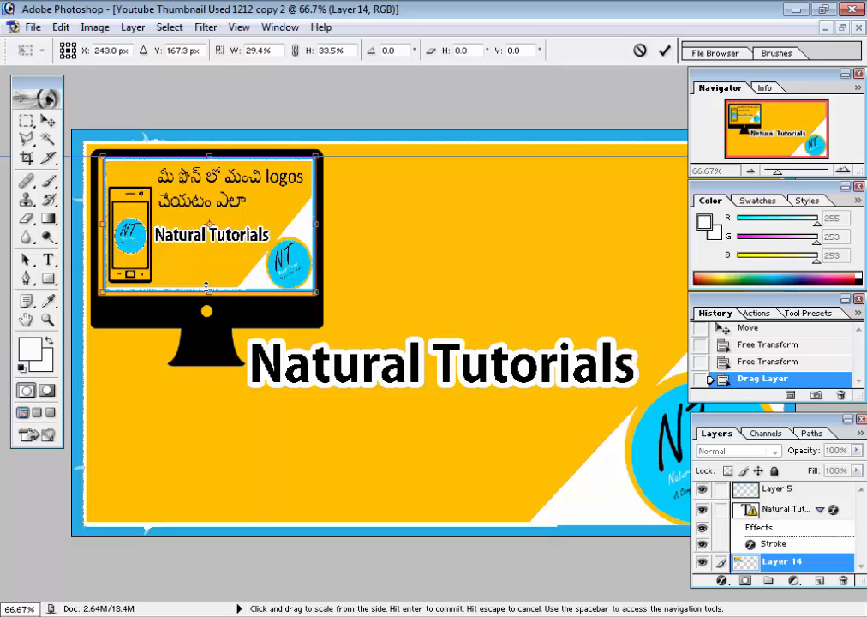
drag(206, 287, 284, 294)
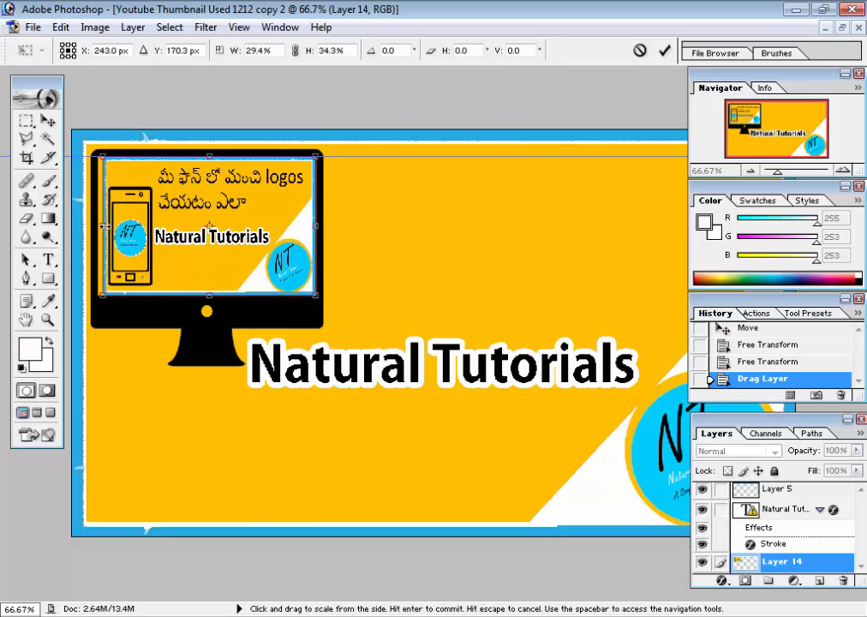
drag(105, 227, 101, 227)
key(Return)
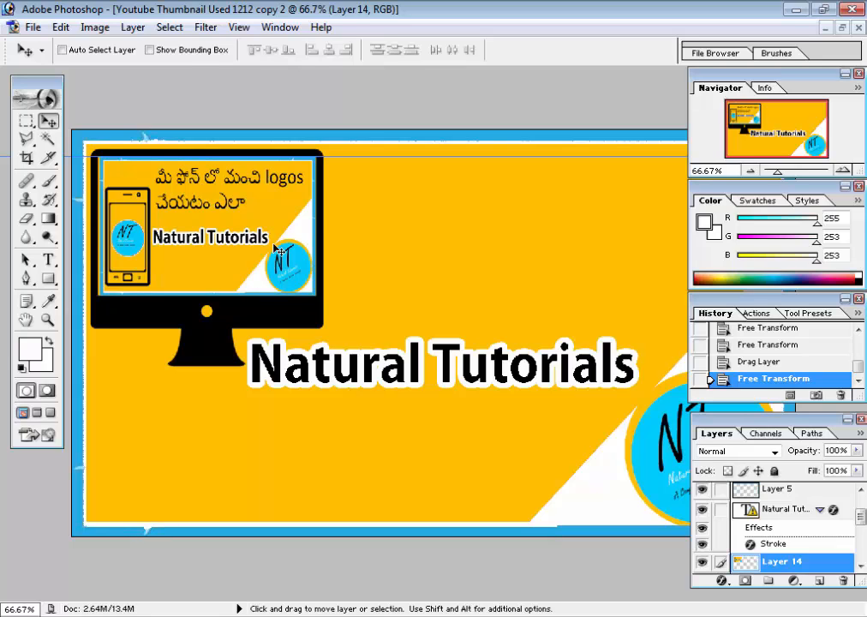
Widen the small thumbnail to about 101.2% so its left edge meets the monitor frame
key(ctrl+t)
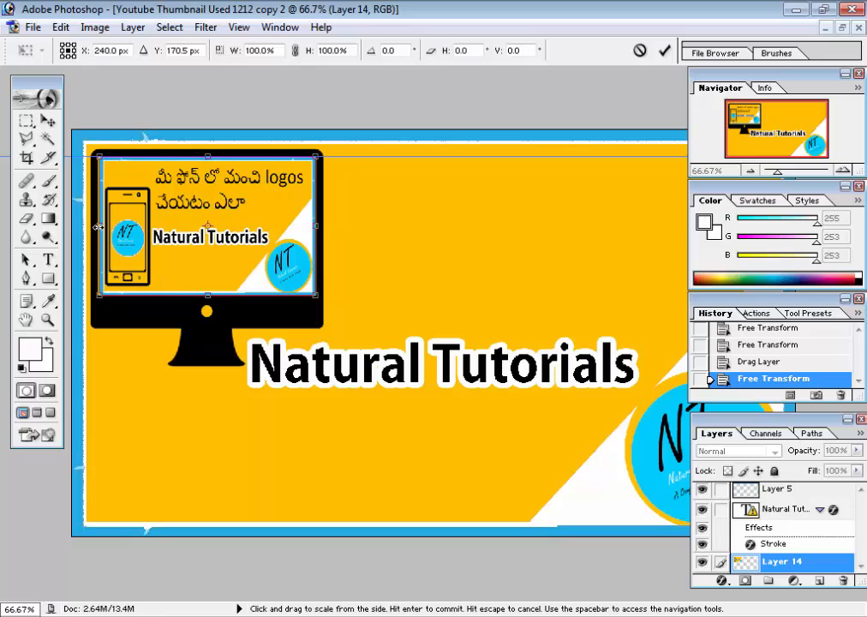
drag(97, 227, 96, 227)
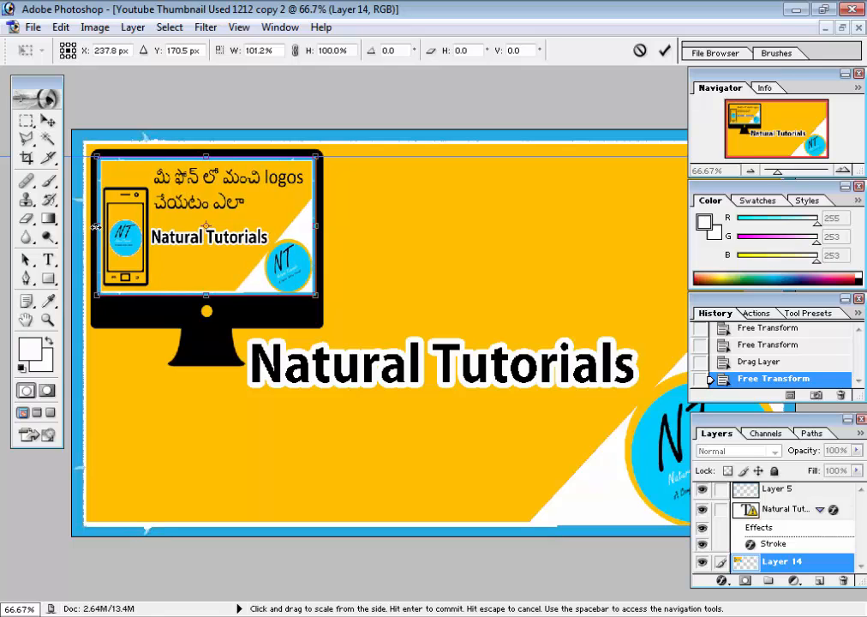
key(Return)
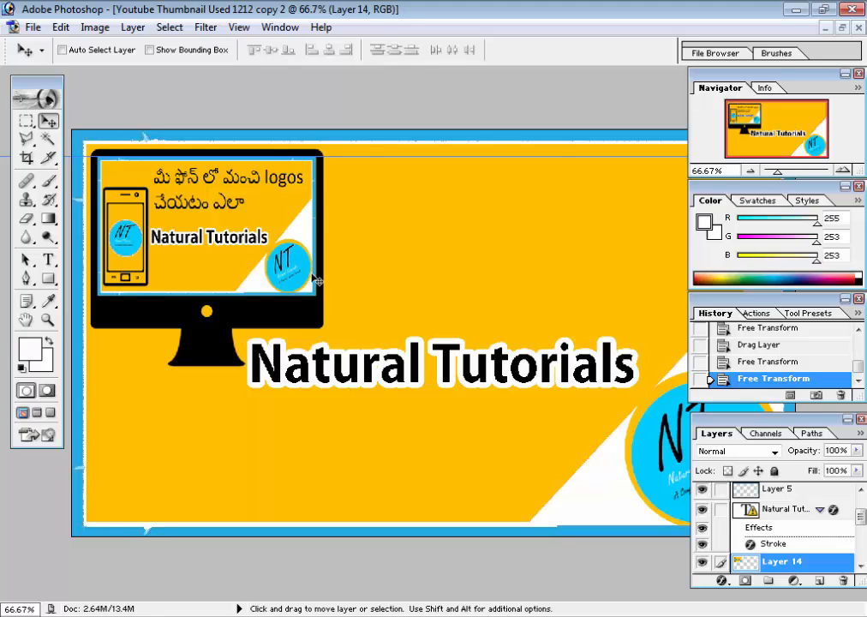
Apply a white 4 px stroke centred on the edges of the small thumbnail in the monitor's screen
key(alt+e)
key(s)
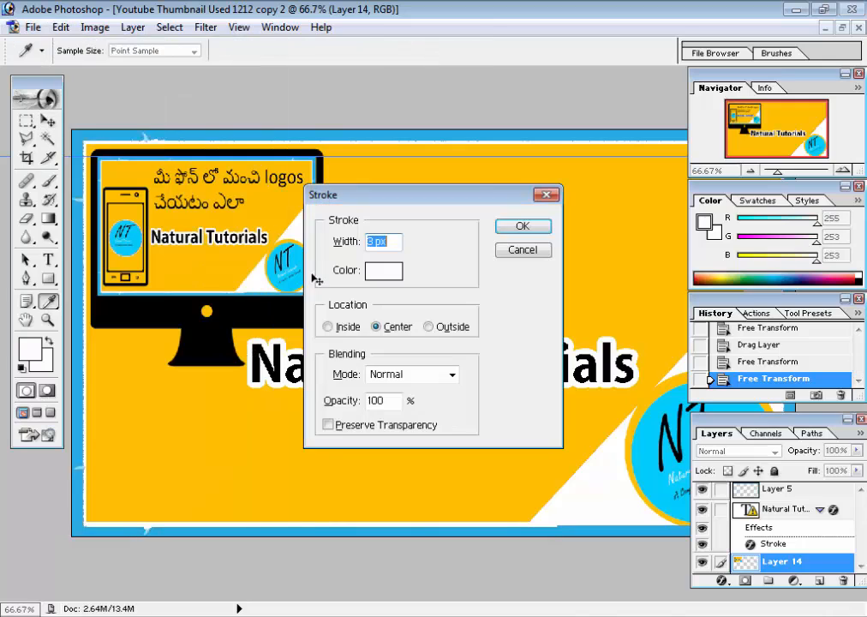
click(381, 270)
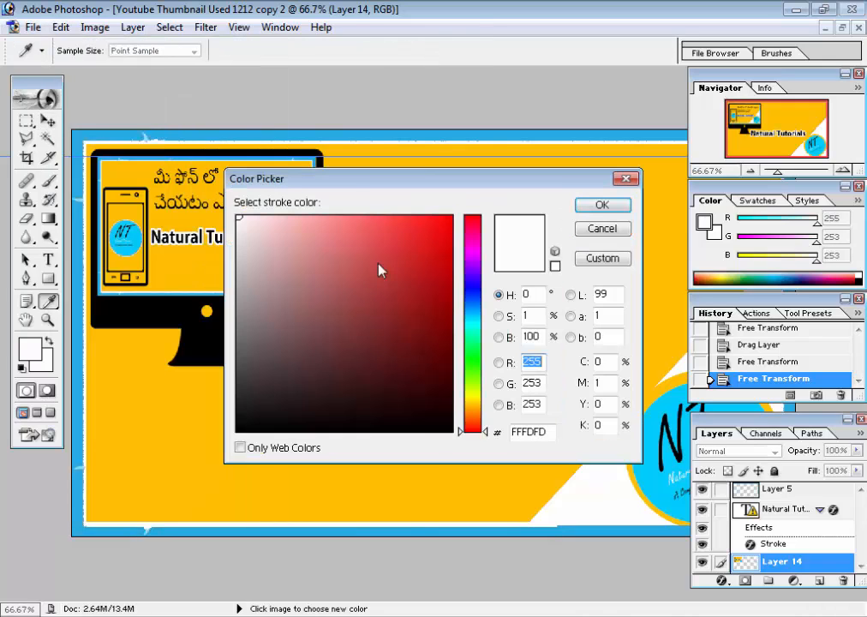
click(624, 179)
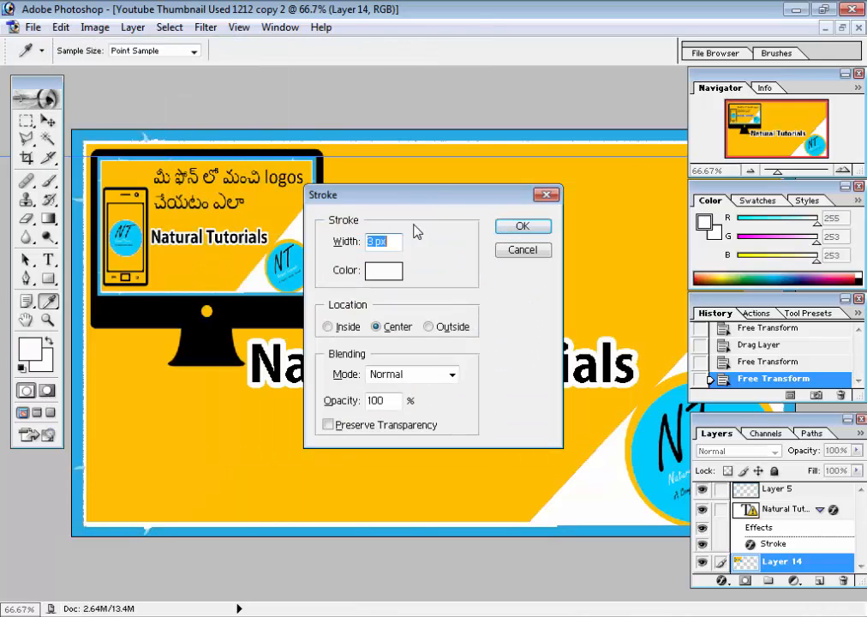
click(372, 243)
key(BackSpace)
text(4)
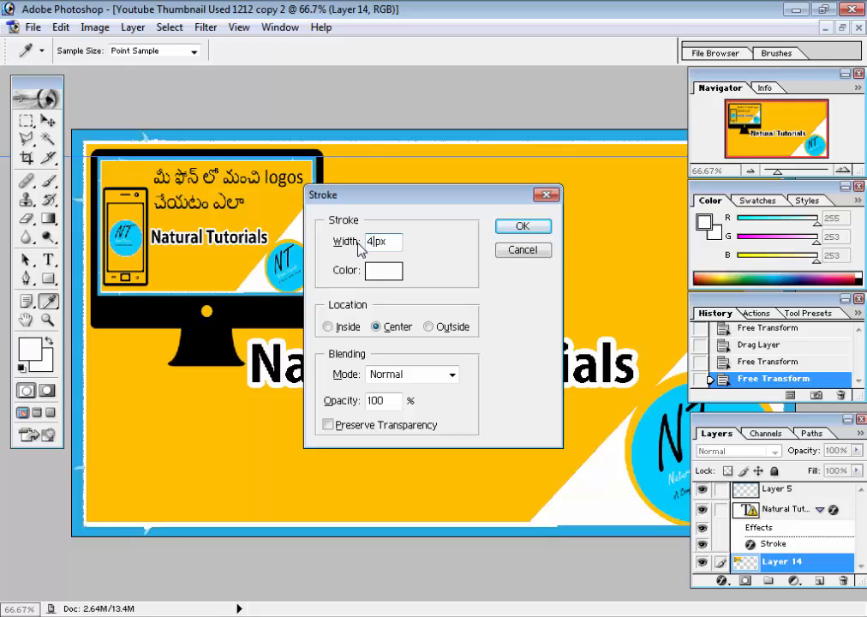
click(523, 226)
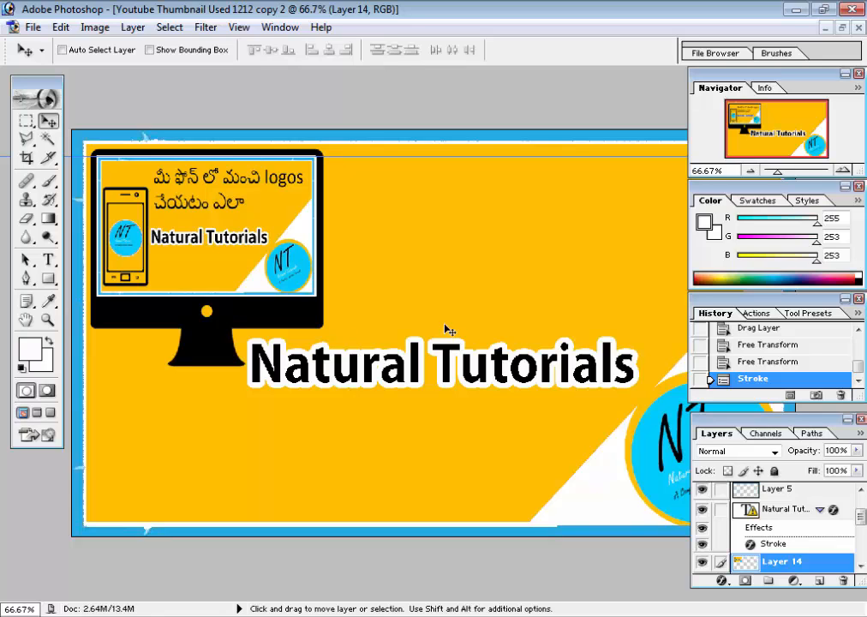
Try out the white title text "How To Create Thumbnails" on two lines beside the monitor, and discard it
key(ctrl+minus)
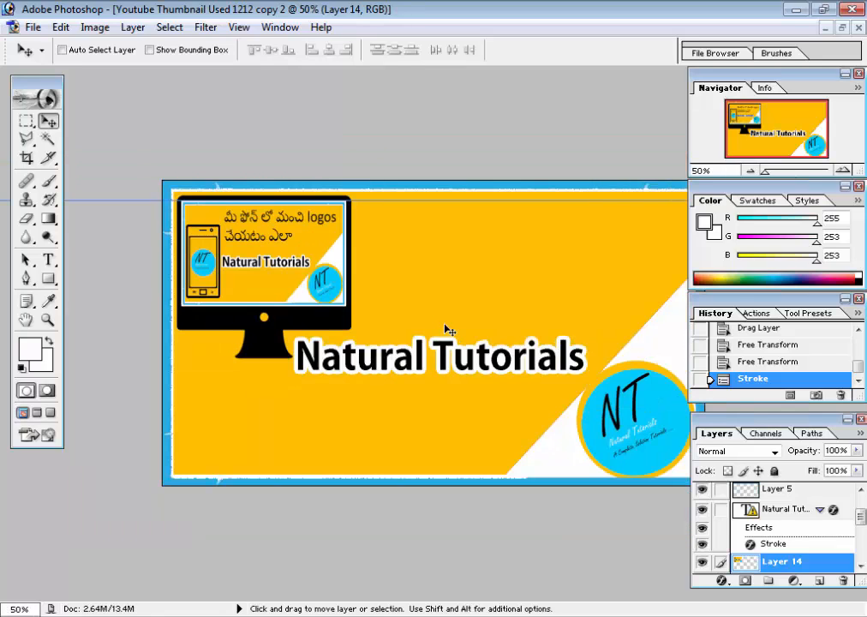
key(t)
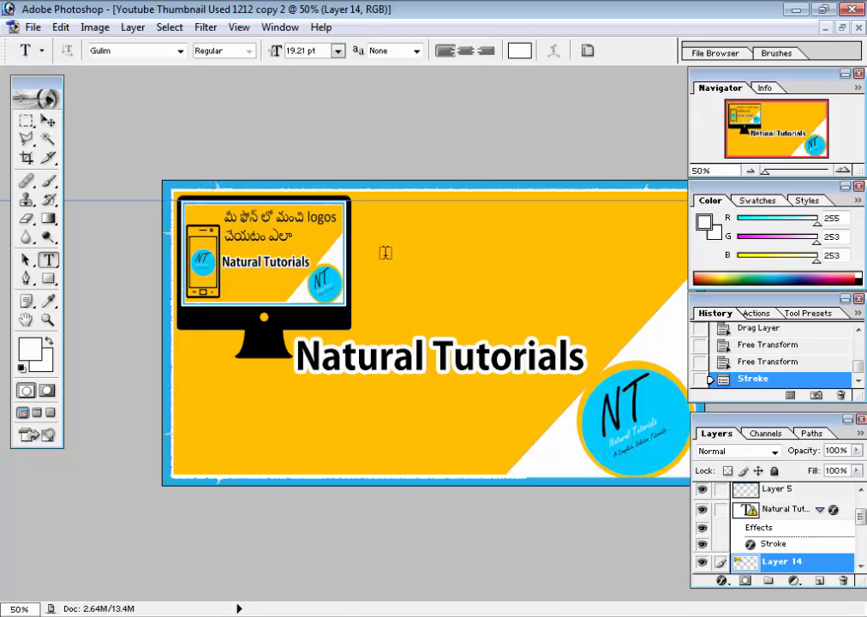
click(441, 341)
text(How )
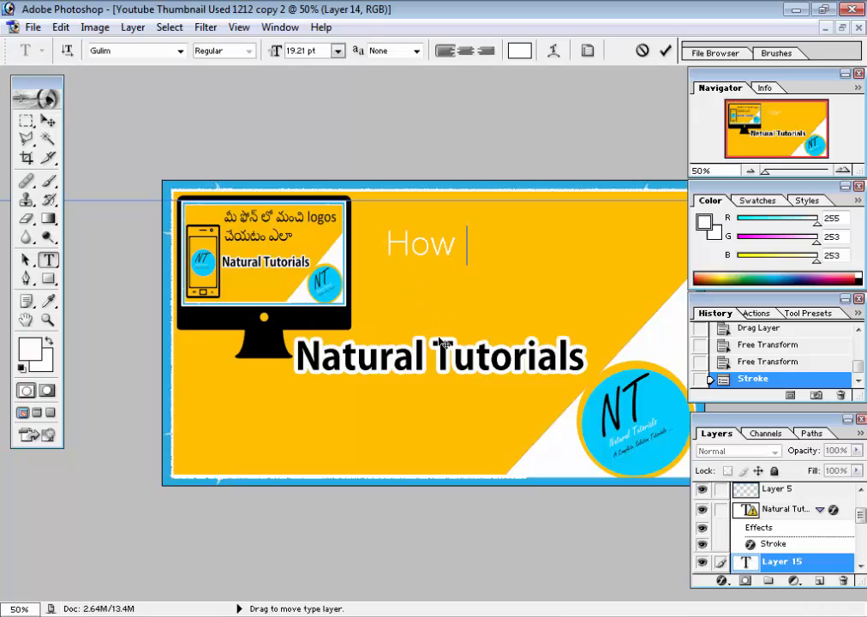
text(To Create )
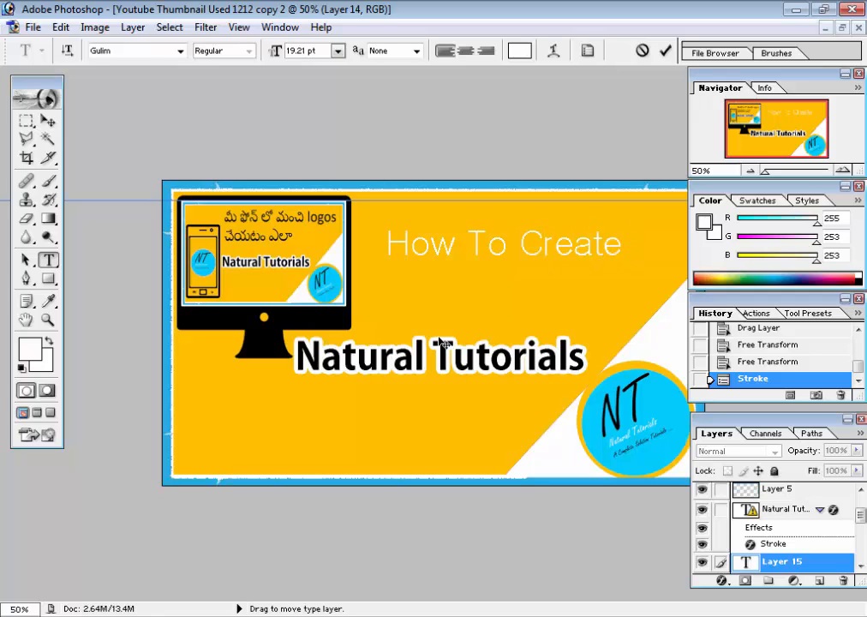
text(Thu)
key(ctrl+minus)
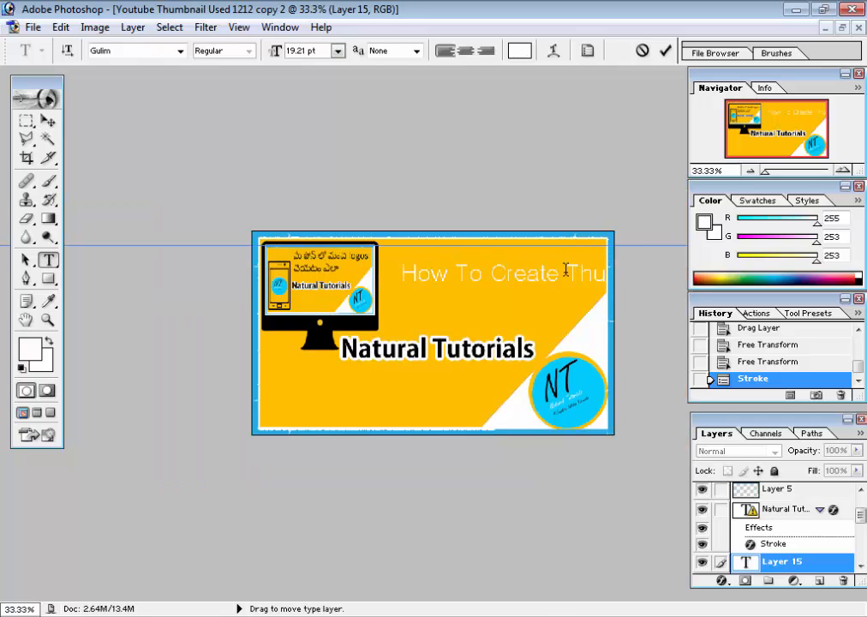
text(mbnails)
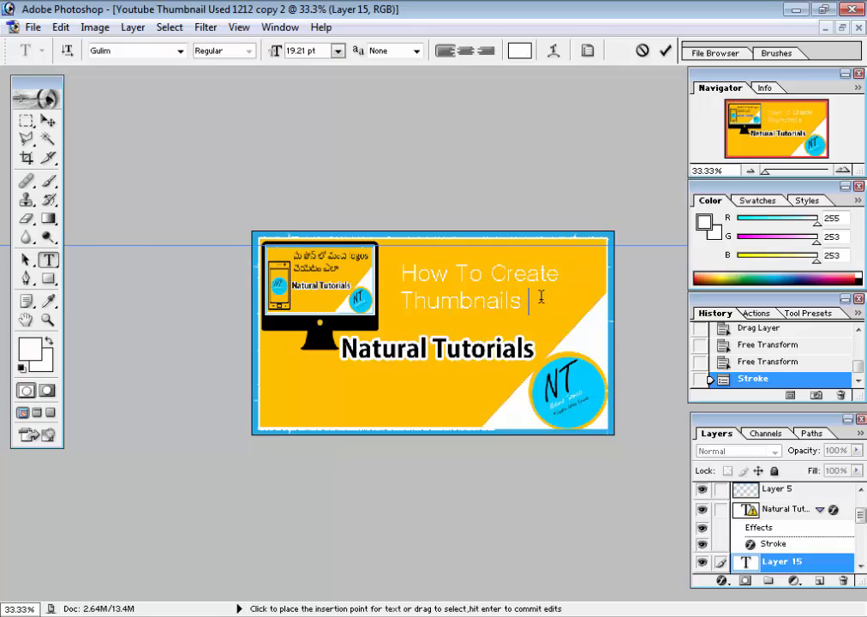
key(ctrl+a)
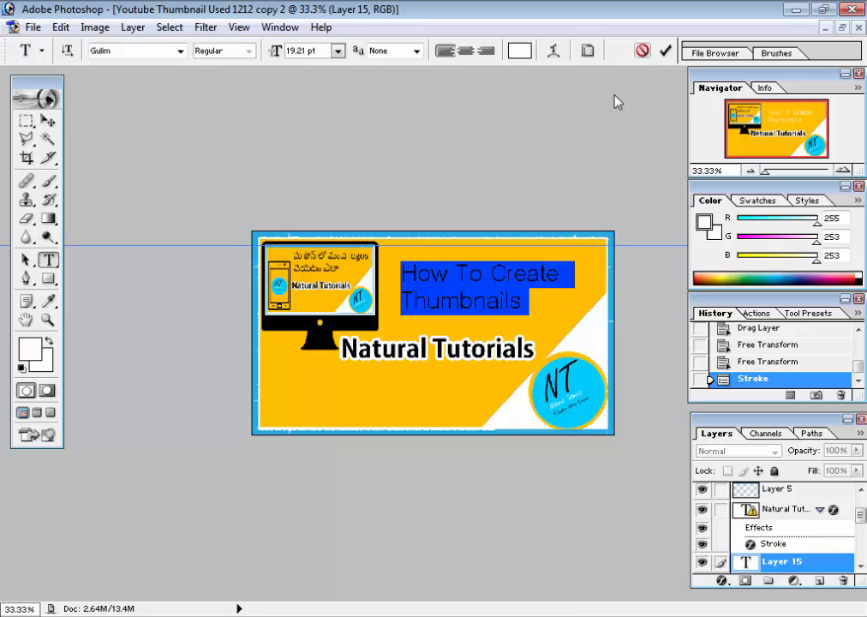
key(Escape)
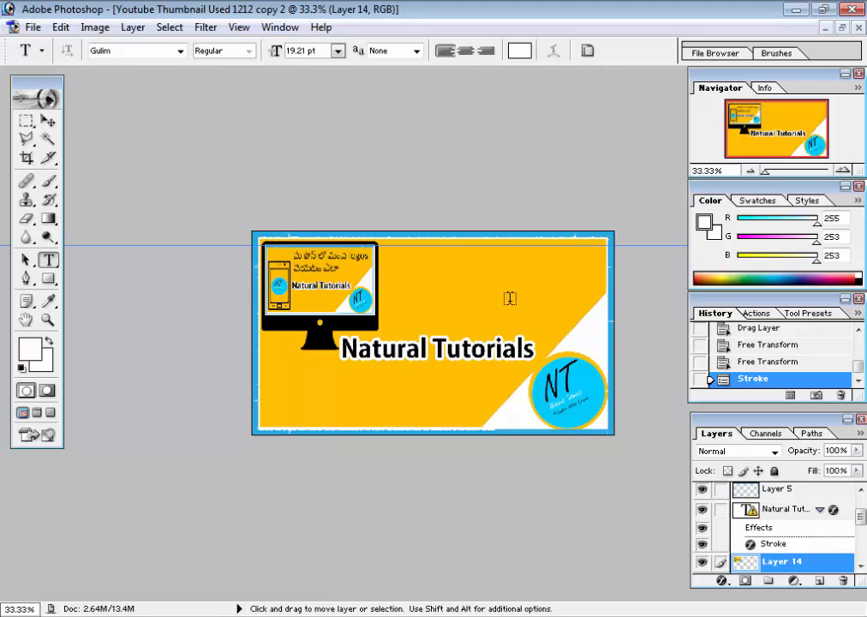
Save the thumbnail in JPEG format as Youtube Thumbnail Used 1212 copy 2 in the 121 folder
click(33, 28)
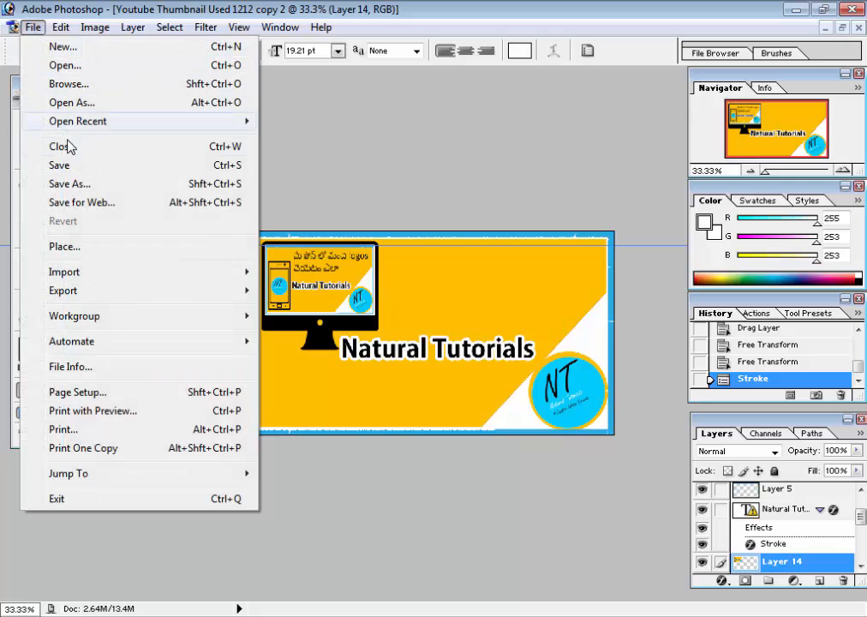
click(72, 186)
click(411, 357)
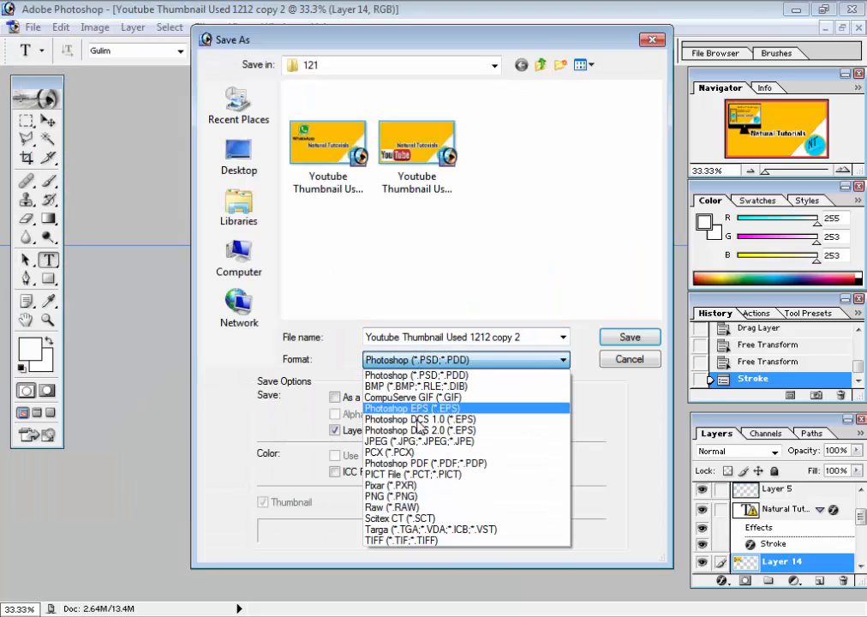
click(417, 441)
key(Return)
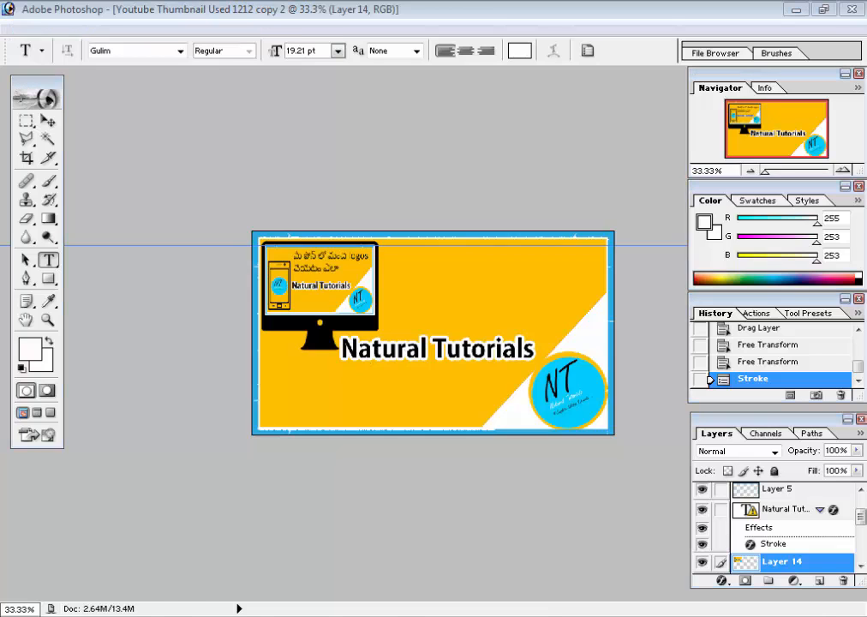
Switch to Chrome and search Google Images for "youtube thumbnails size"
key(alt+Tab)
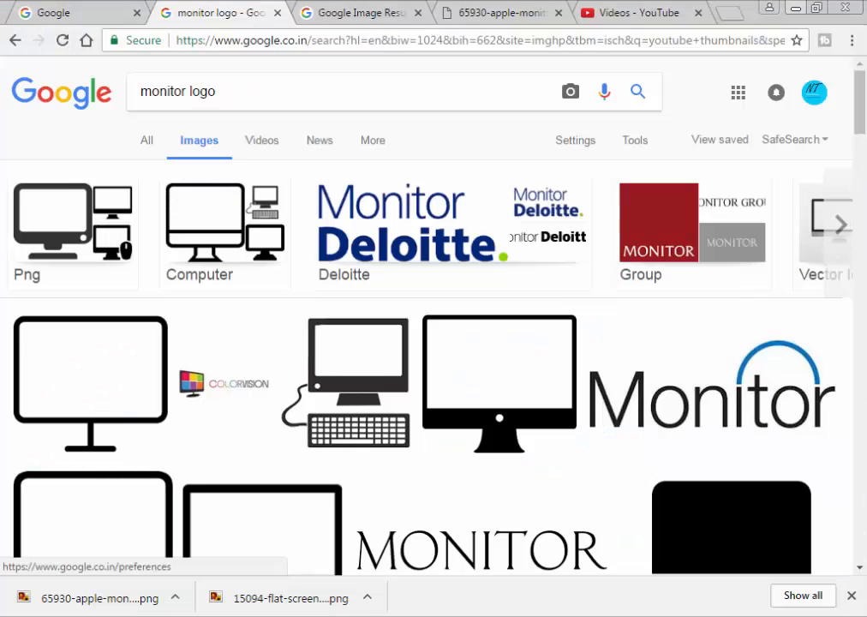
click(254, 89)
key(ctrl+a)
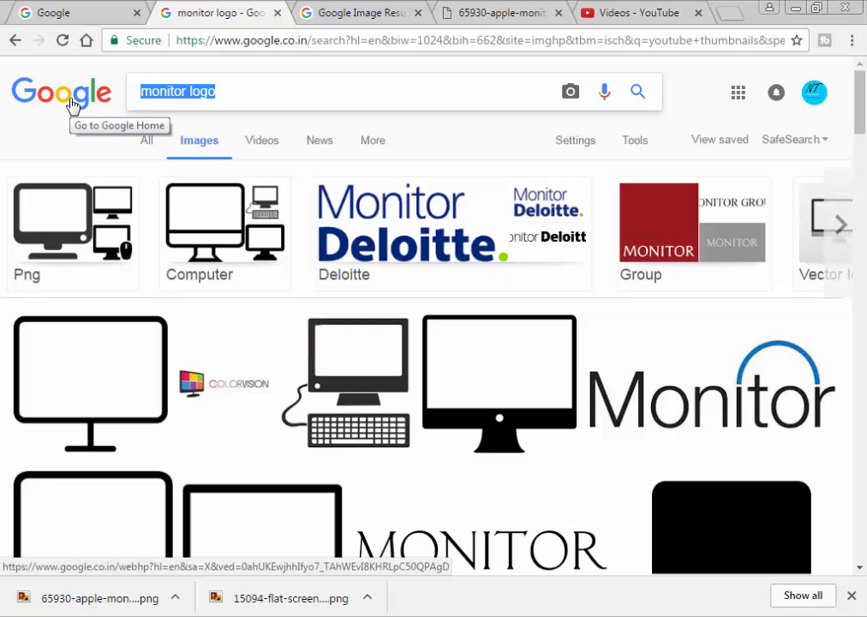
text(youtube)
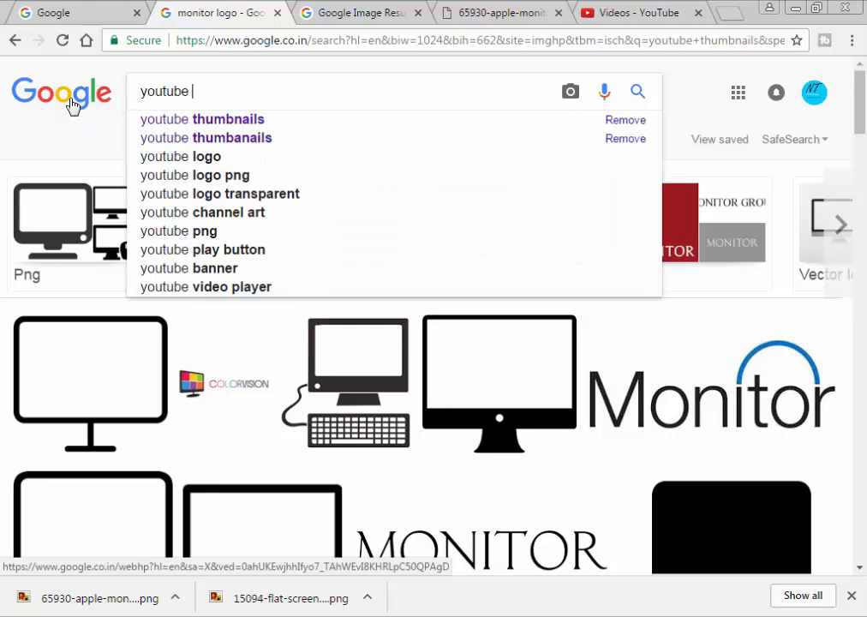
key(Down)
text(size)
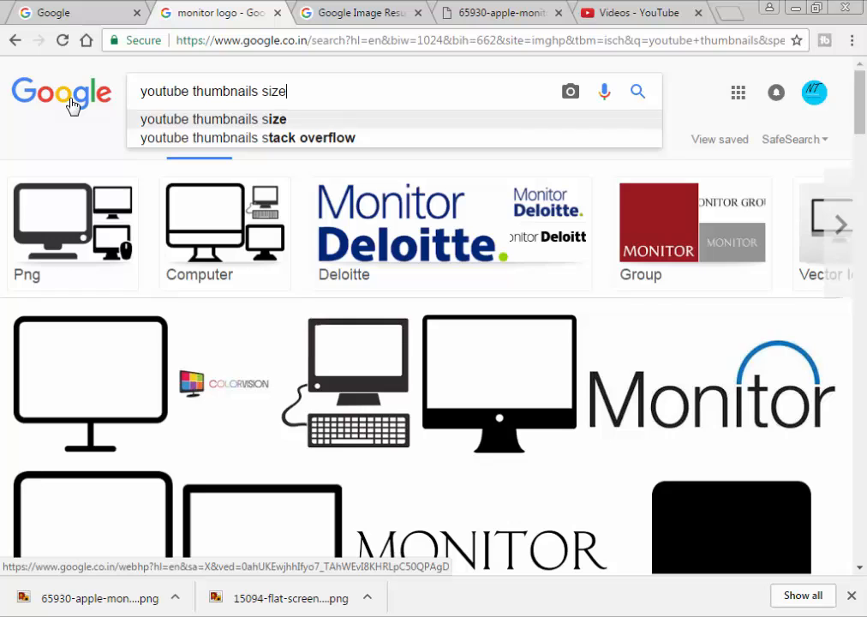
key(Return)
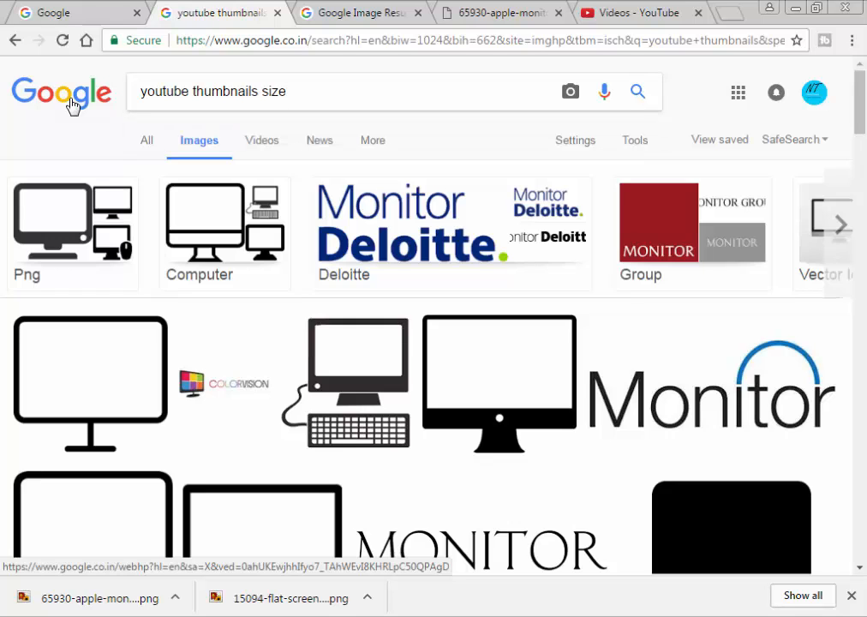
scroll(513, 368, down, 1)
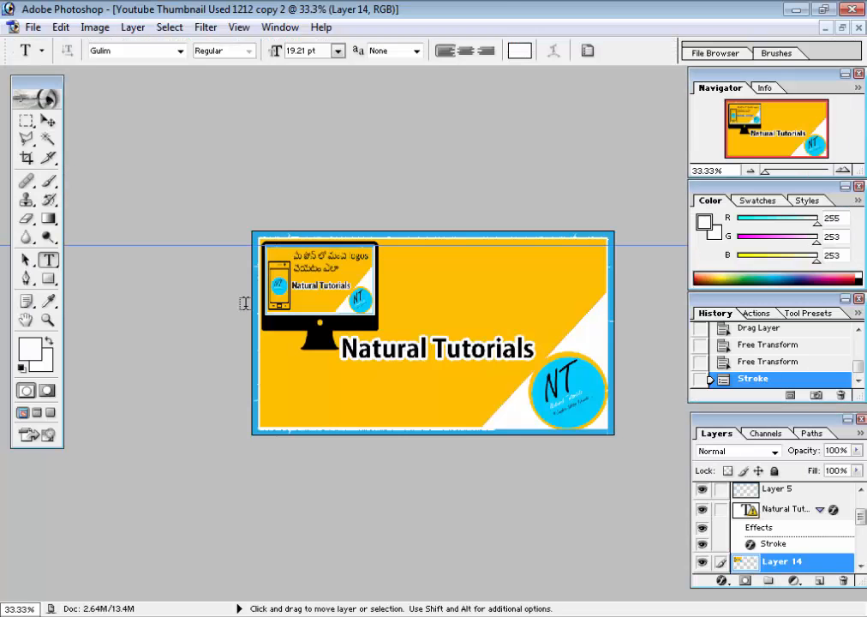
key(ctrl+n)
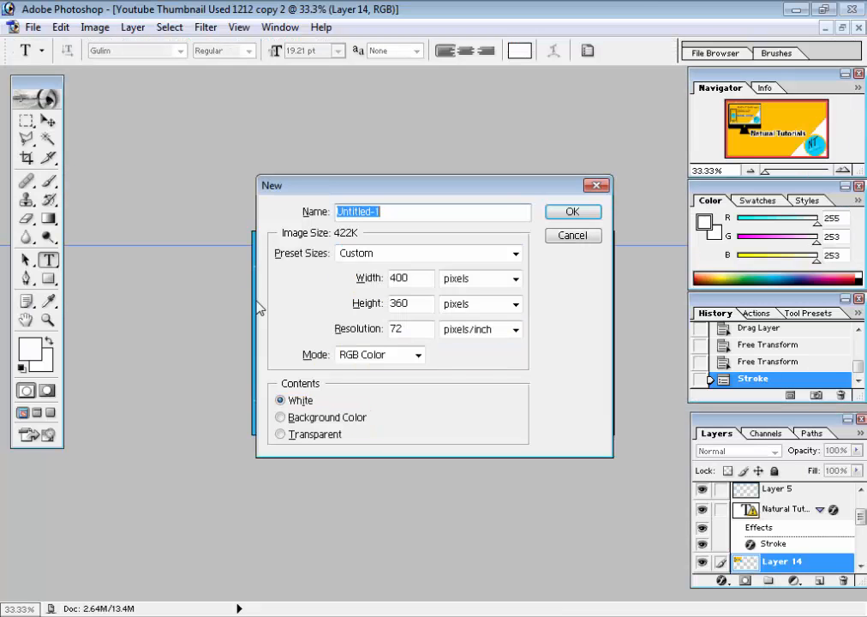
double_click(414, 277)
drag(420, 306, 377, 328)
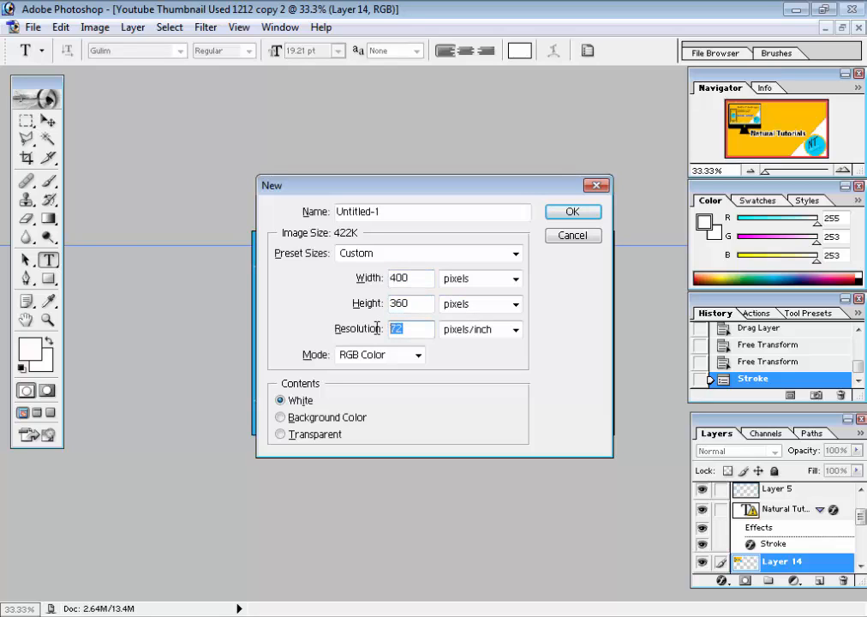
text(200)
click(597, 186)
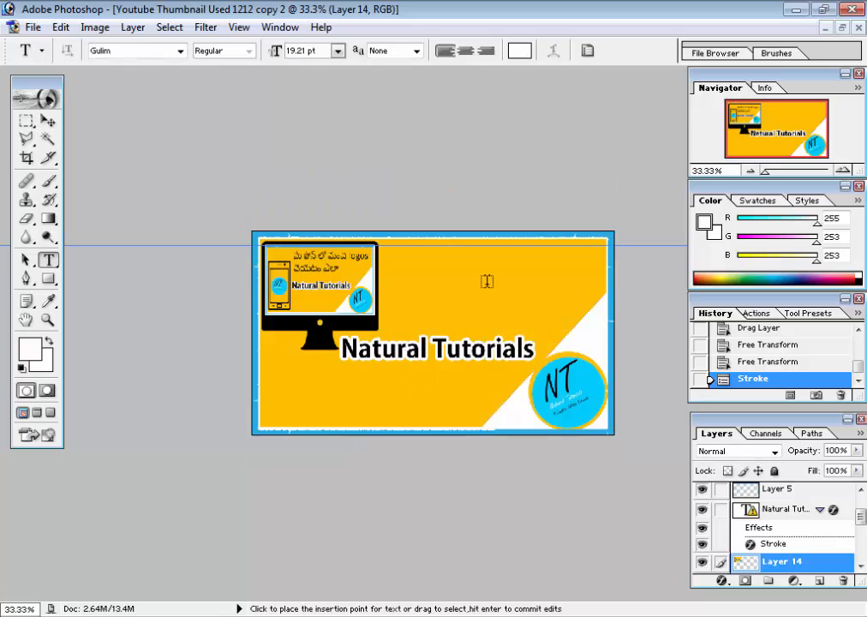